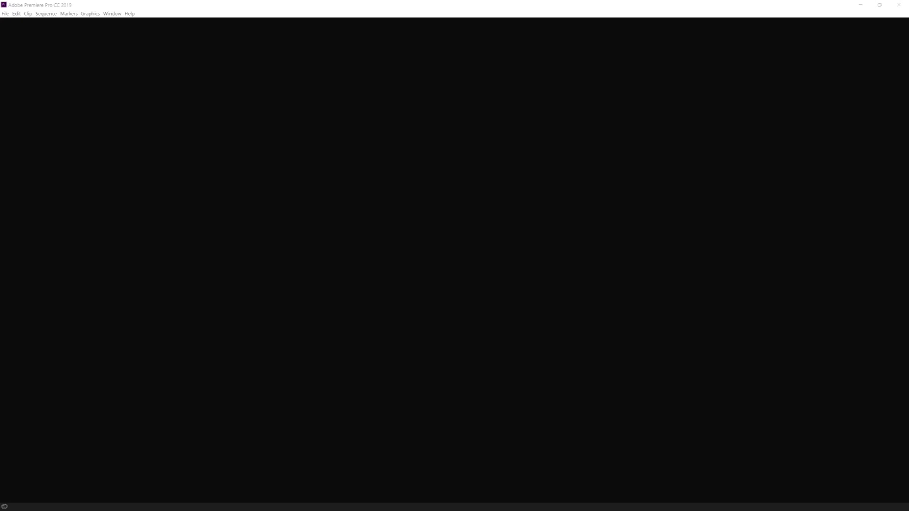
Step: Create and open a new empty project called 'Text Animations'
left_click(6, 14)
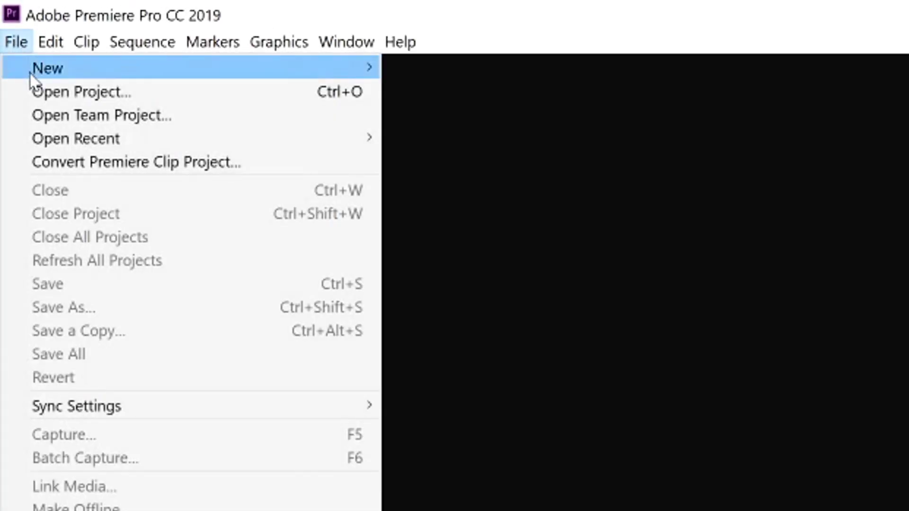
mouse_move(81, 75)
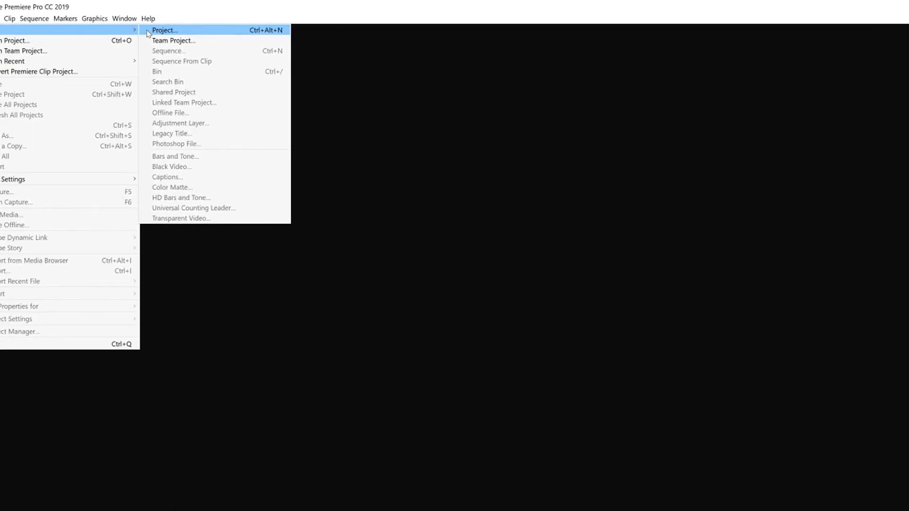
left_click(237, 69)
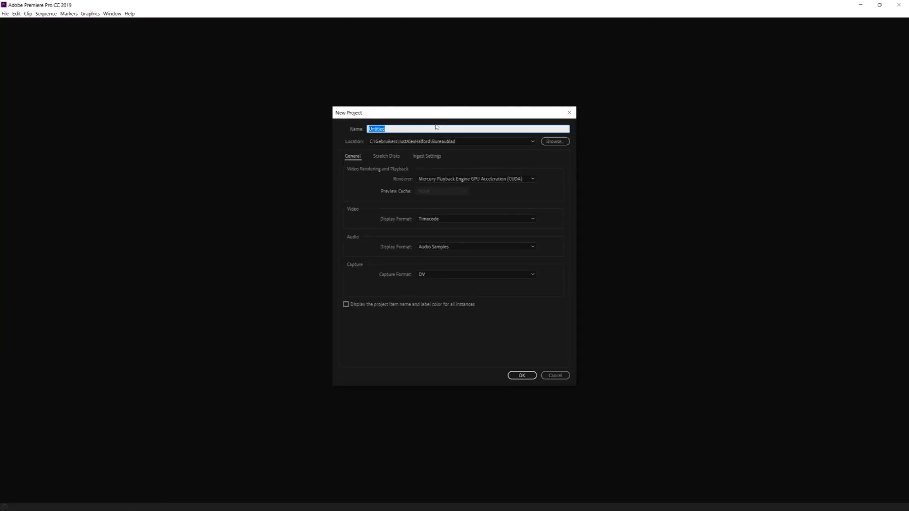
type("Text Animations")
left_click(521, 375)
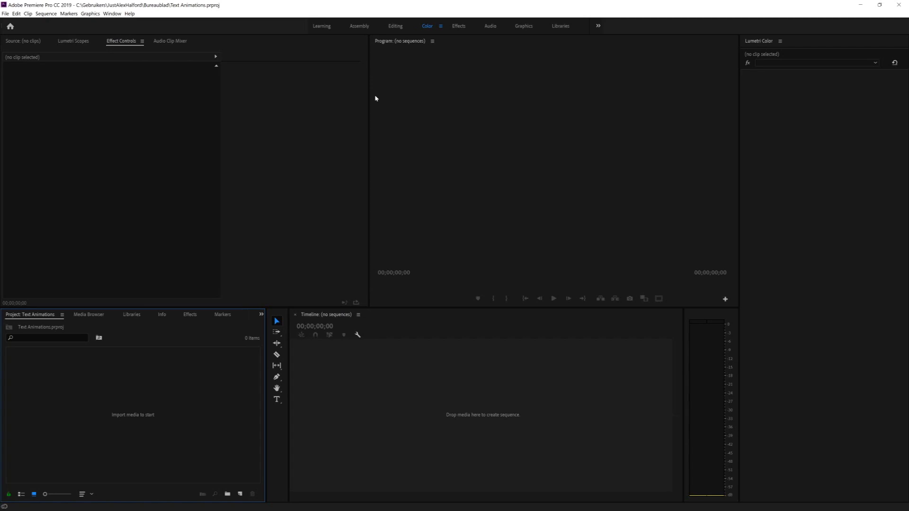
Step: Add Sequence 01 to the project using the HDV 1080p24 preset
left_click(4, 14)
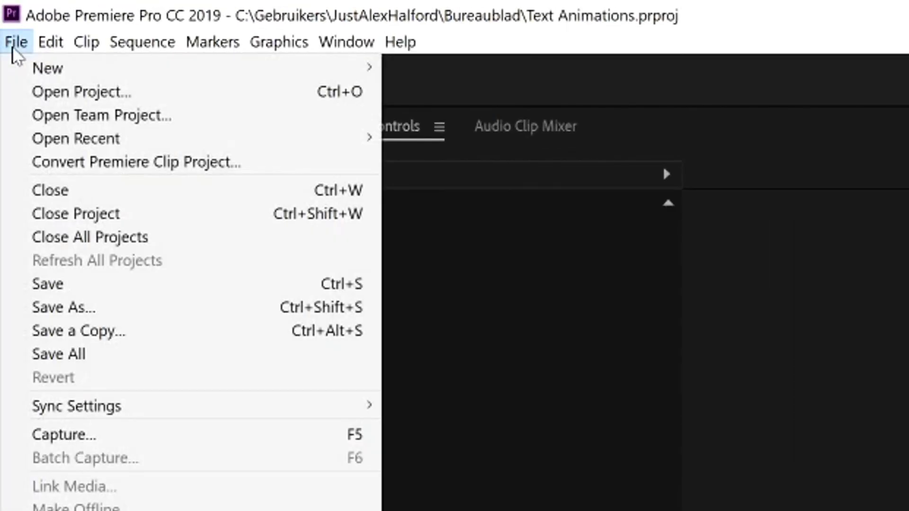
mouse_move(42, 73)
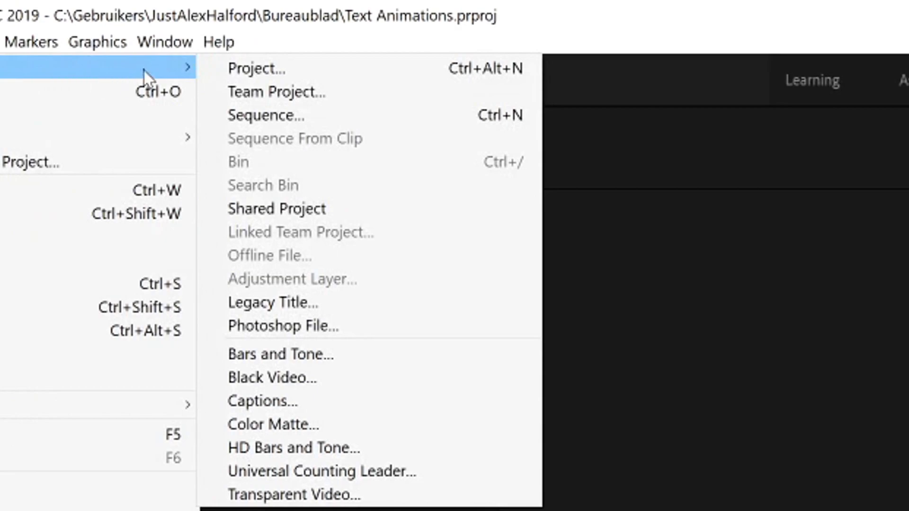
left_click(321, 115)
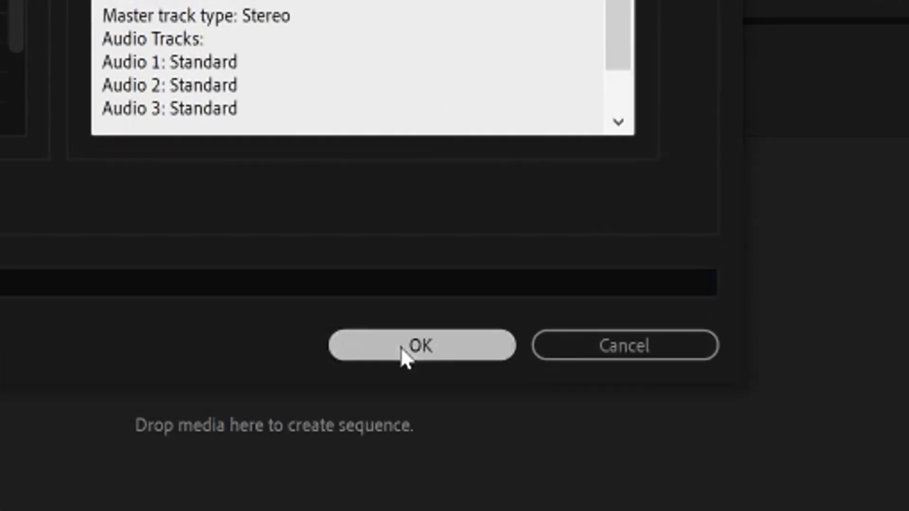
left_click(415, 345)
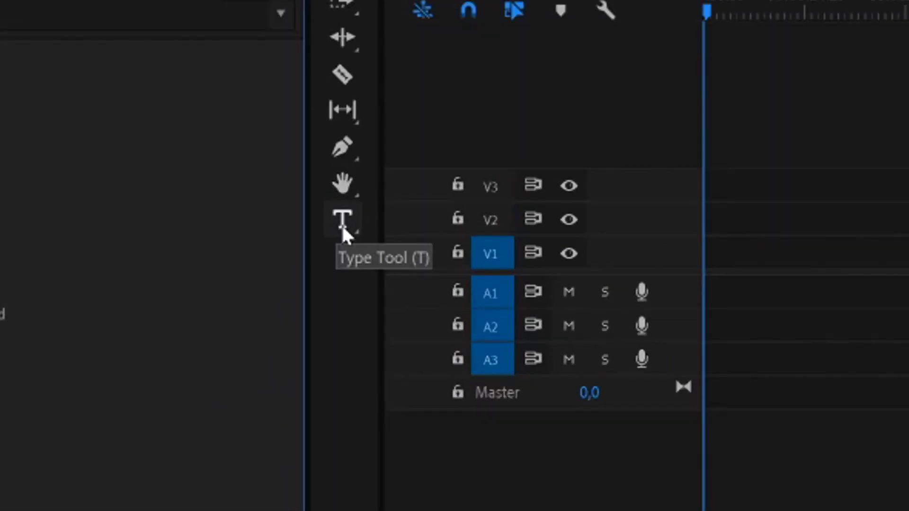
left_click(343, 232)
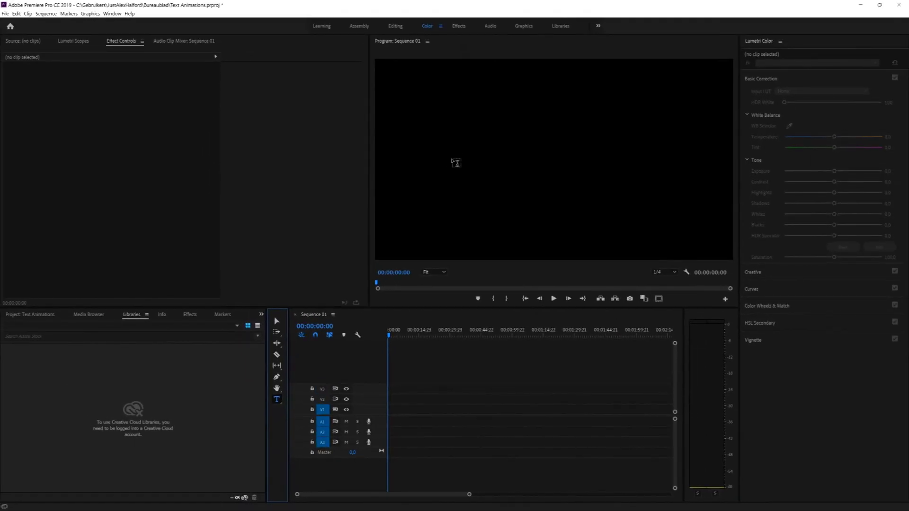
left_click(452, 161)
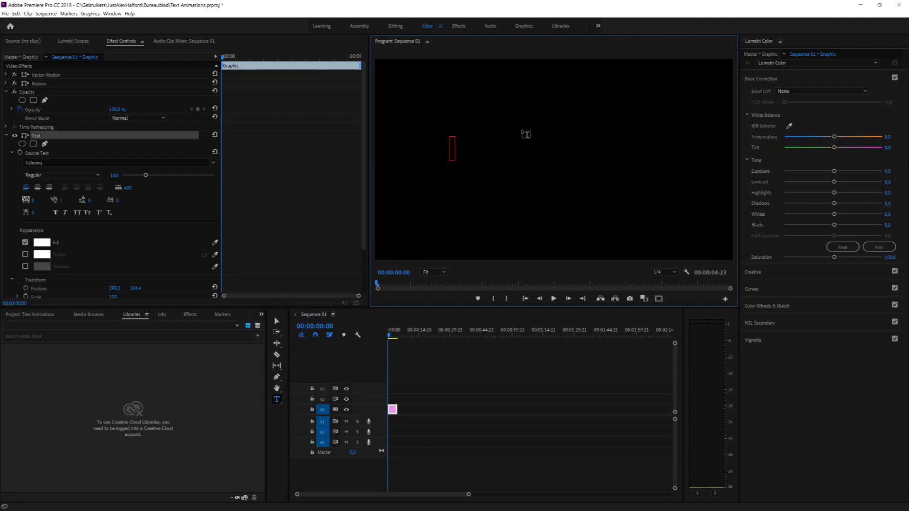
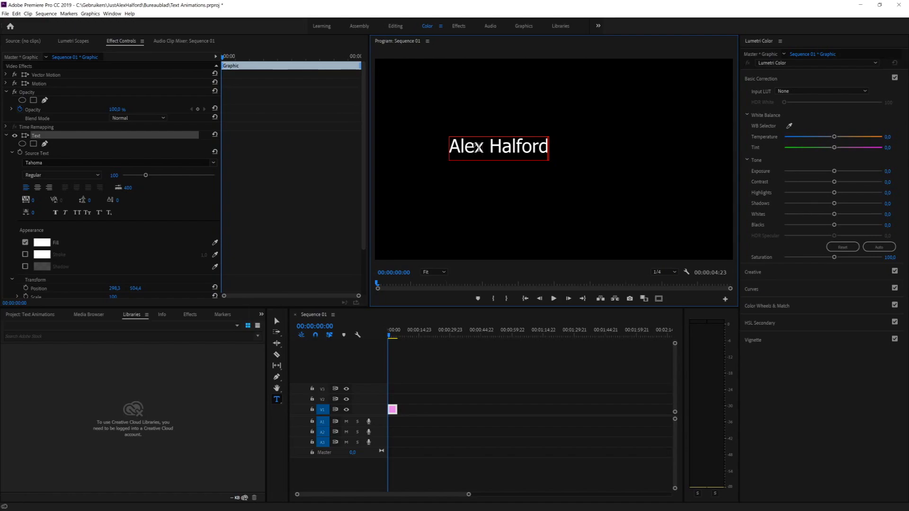
Step: Change the title's font, trying Times New Roman, then browsing the list toward Trebuchet MS
triple_click(477, 147)
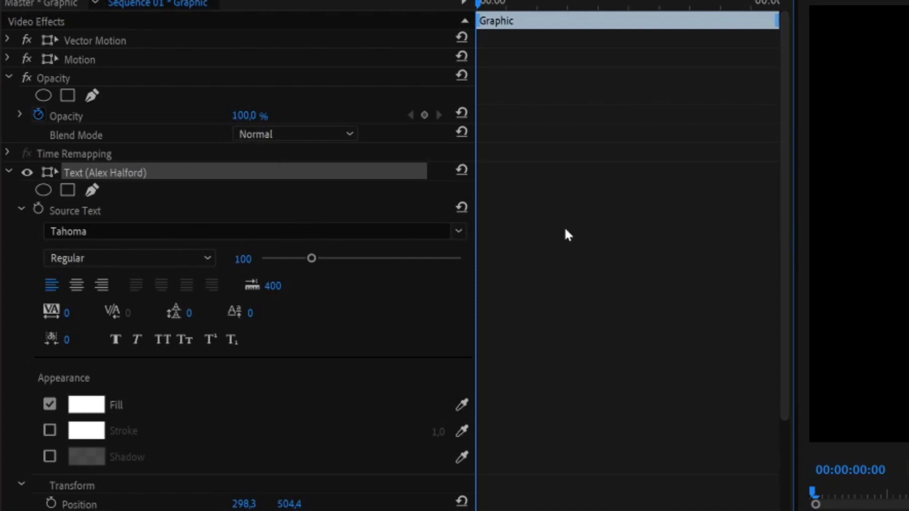
left_click(458, 232)
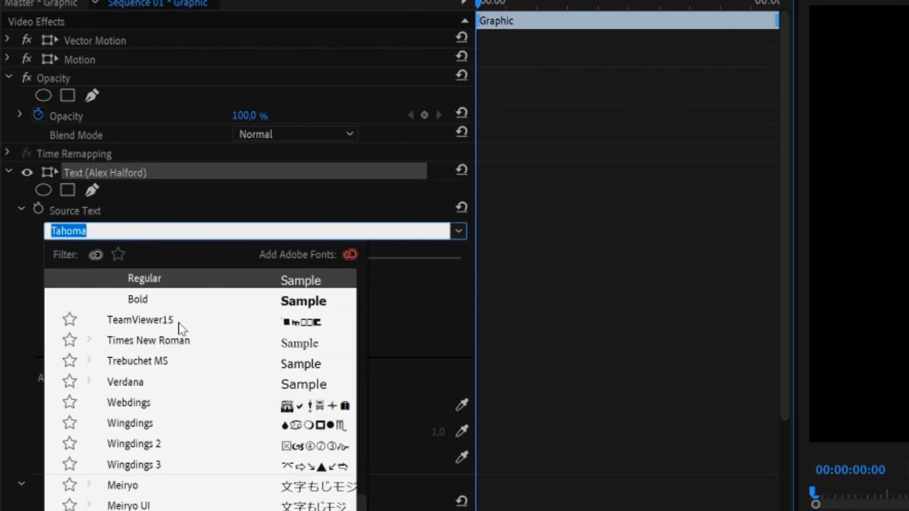
left_click(160, 345)
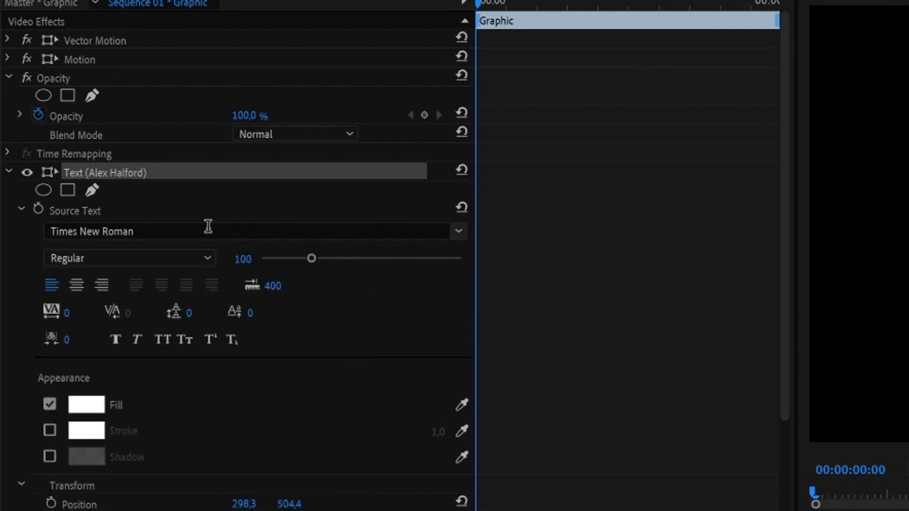
left_click(208, 227)
key("Down")
key("Down")
key("Down")
key("Down")
key("Down")
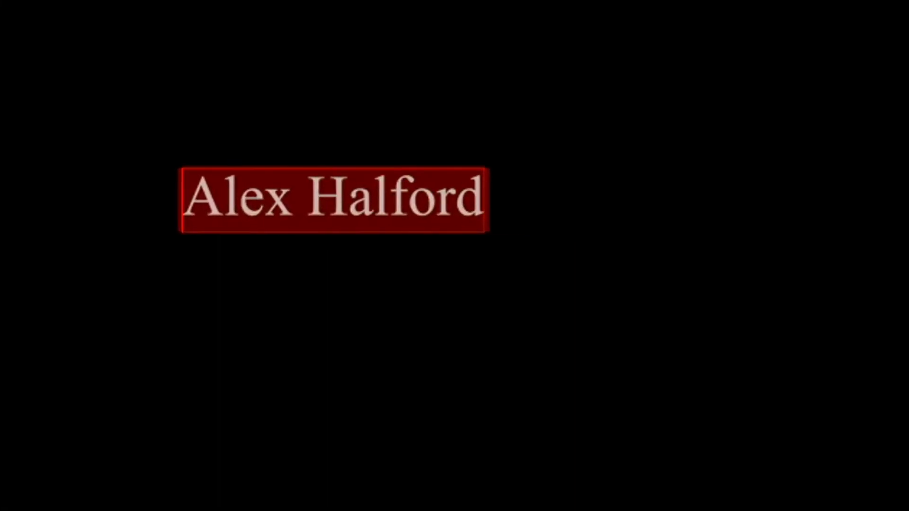
key("Return")
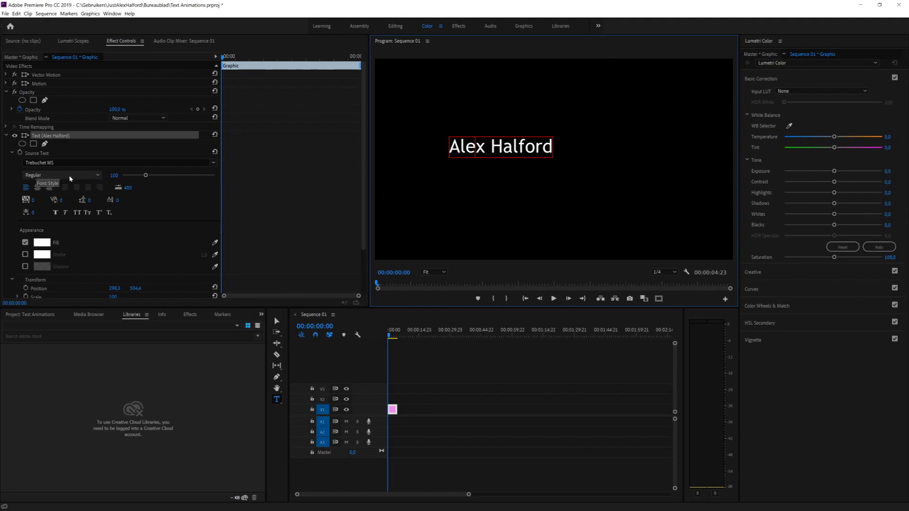
key("ctrl+a")
left_click_drag(146, 176, 147, 178)
mouse_move(328, 216)
left_mouse_down()
mouse_move(365, 217)
mouse_move(313, 217)
left_mouse_up()
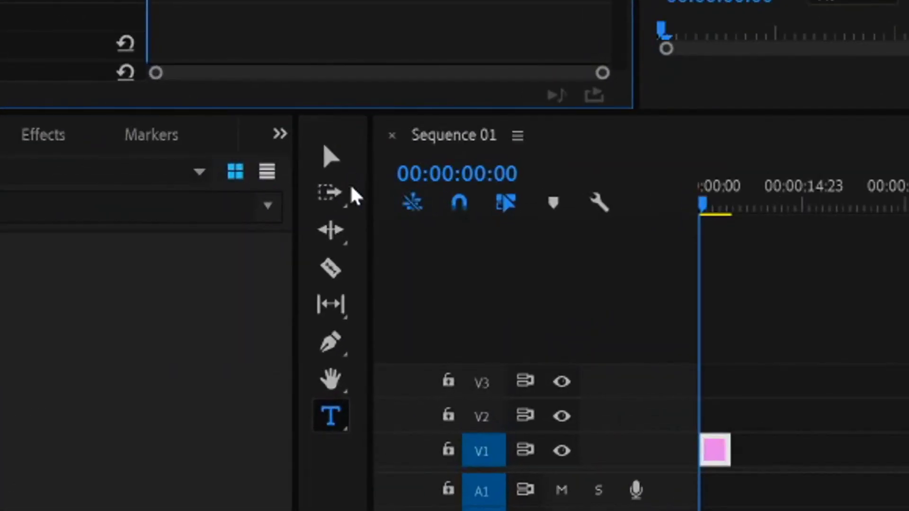
left_click(332, 159)
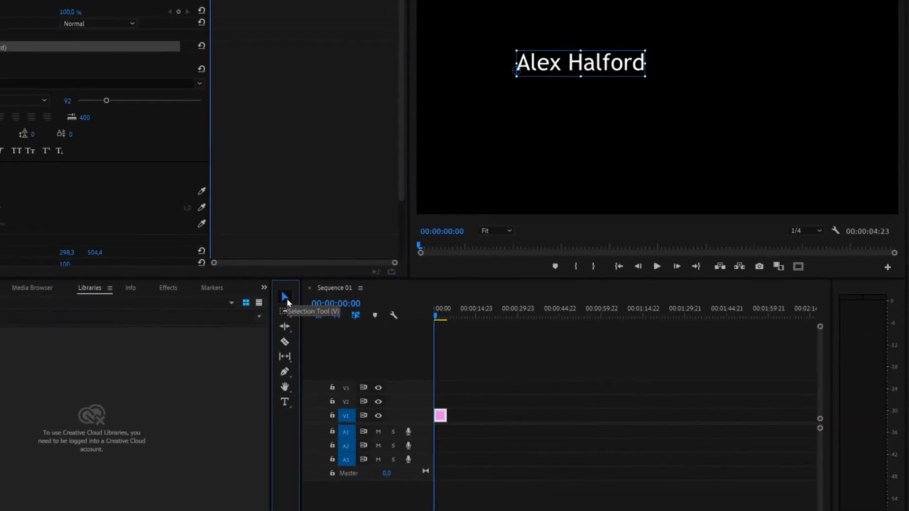
left_click_drag(583, 67, 500, 147)
left_click_drag(437, 211, 436, 242)
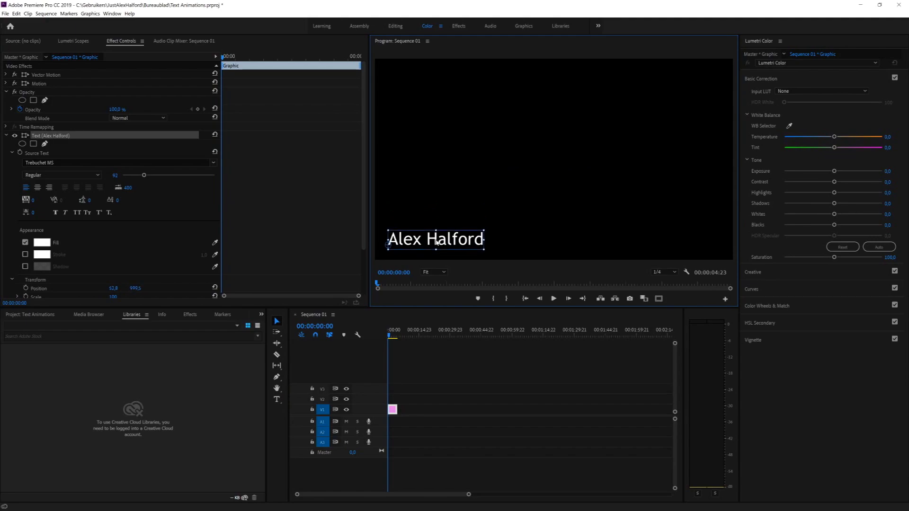
left_click(478, 253)
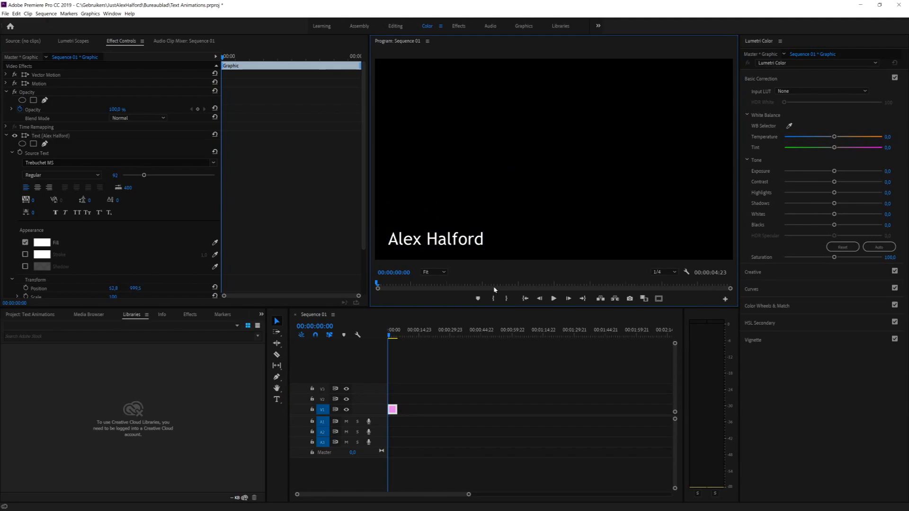
left_click(444, 245)
left_click_drag(448, 244, 422, 230)
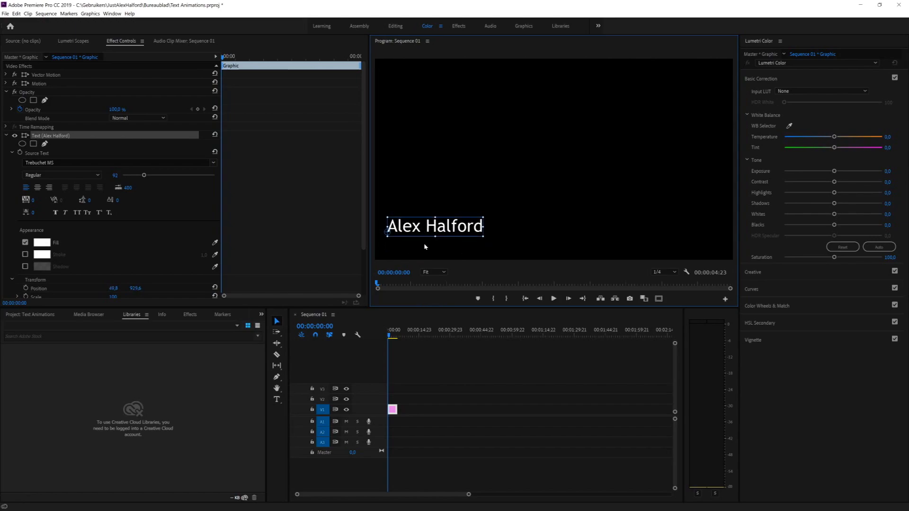
left_click(456, 249)
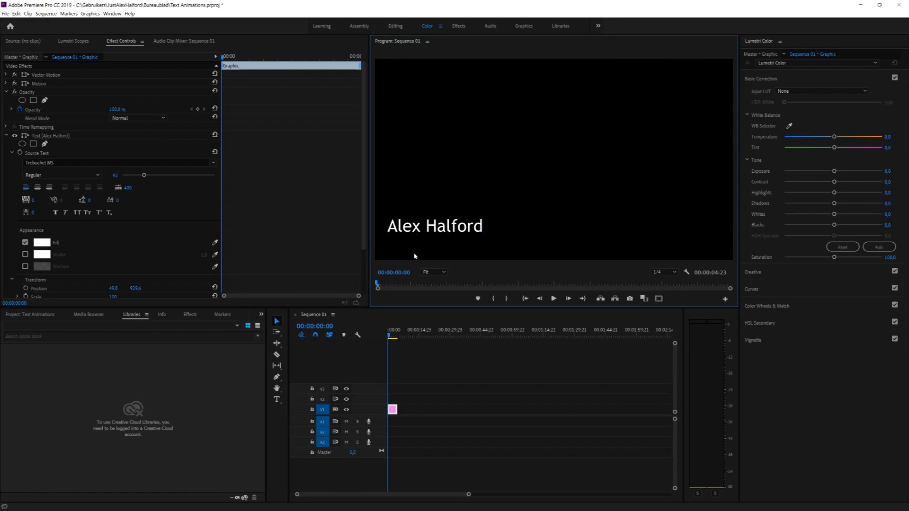
Step: Zoom the timeline and duplicate the title clip onto track V2
left_click(393, 414)
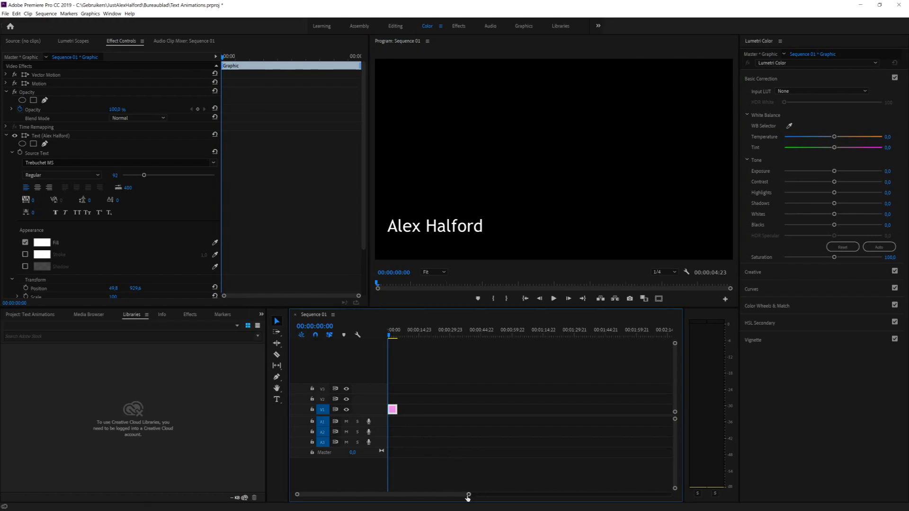
left_click_drag(468, 494, 308, 494)
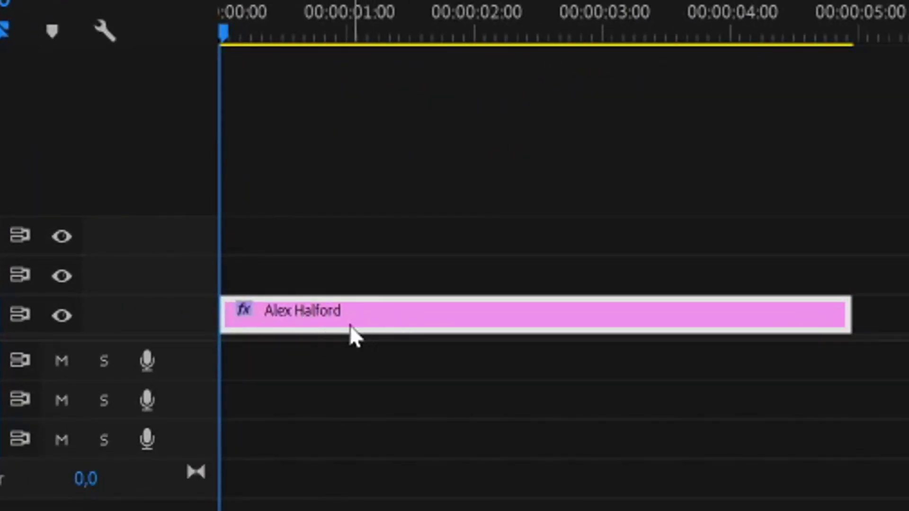
left_click_drag(373, 309, 359, 276)
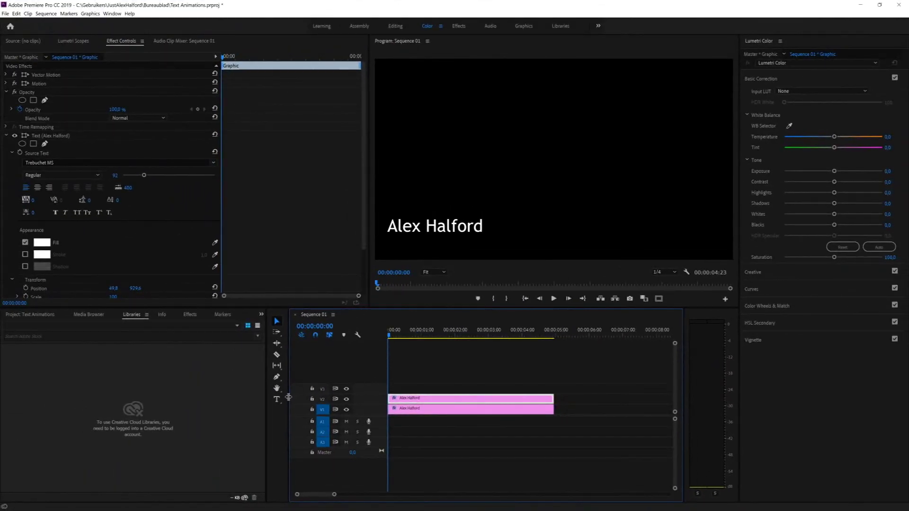
left_click(276, 399)
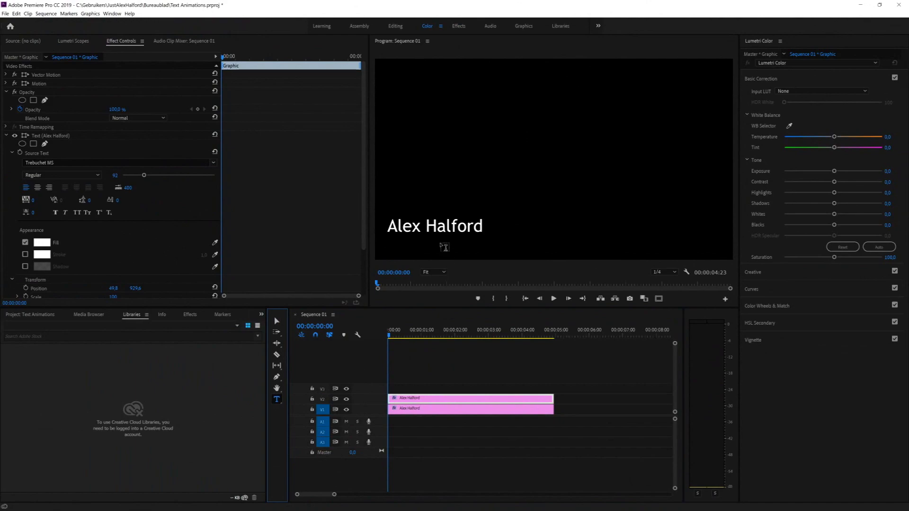
Step: Replace the copied title's text with 'Premiere Pro Tutorial'
left_click(442, 228)
key("ctrl+a")
type("Premi")
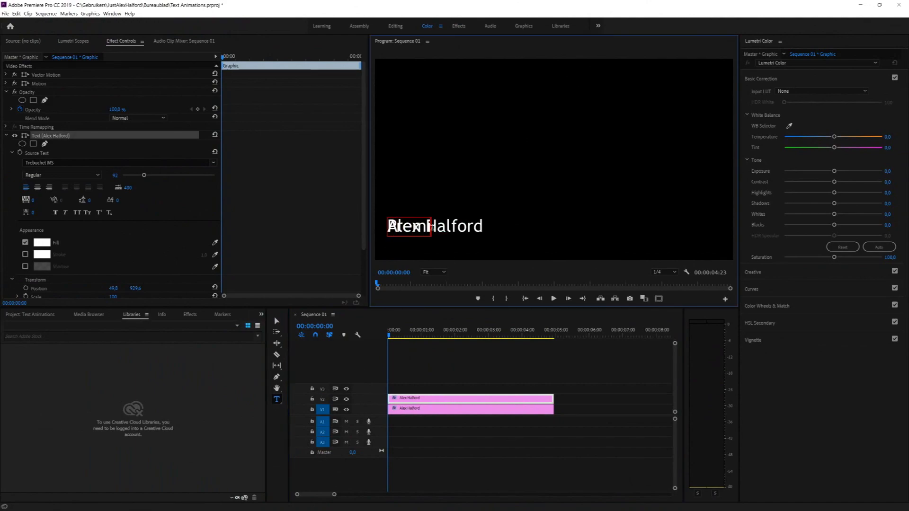
type("ere Pro Tutorial")
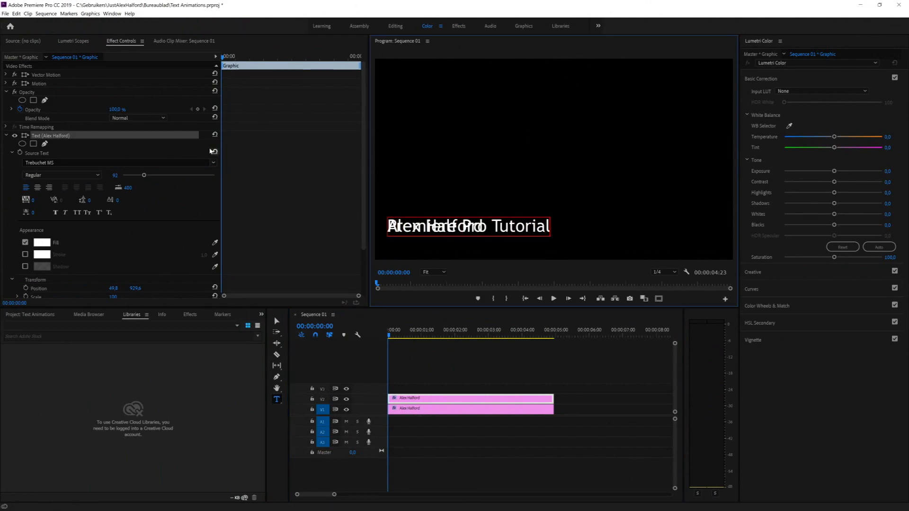
Step: Set the Premiere Pro Tutorial line to size 48 with Position Y 986.6, below the name
left_click(146, 177)
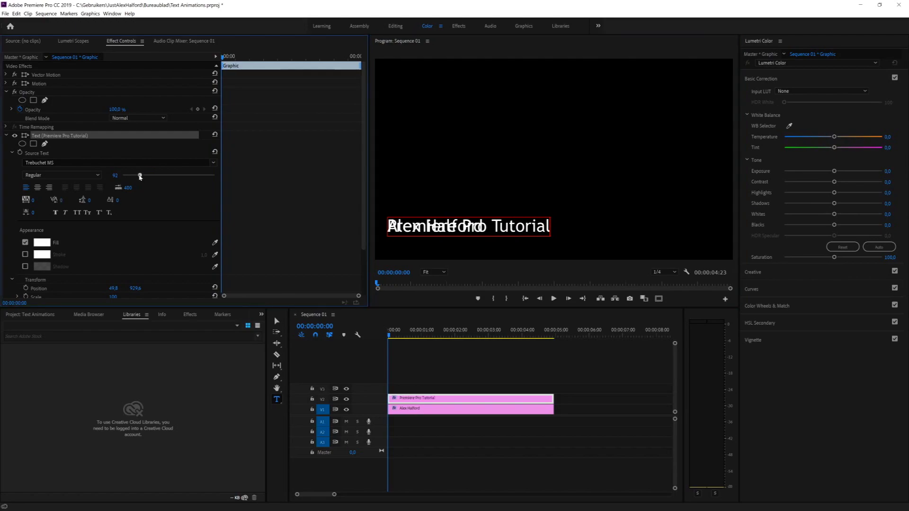
left_click_drag(145, 176, 139, 177)
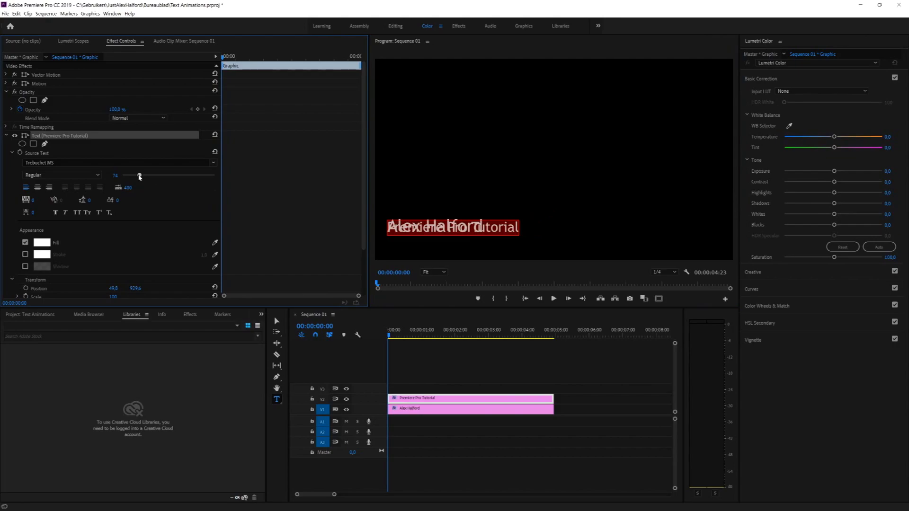
scroll(280, 184, "down", 3)
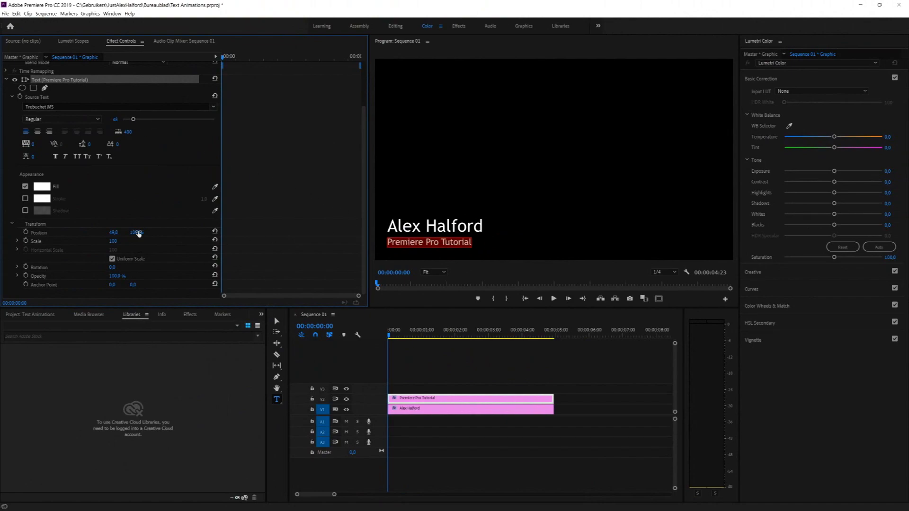
left_click_drag(136, 232, 130, 232)
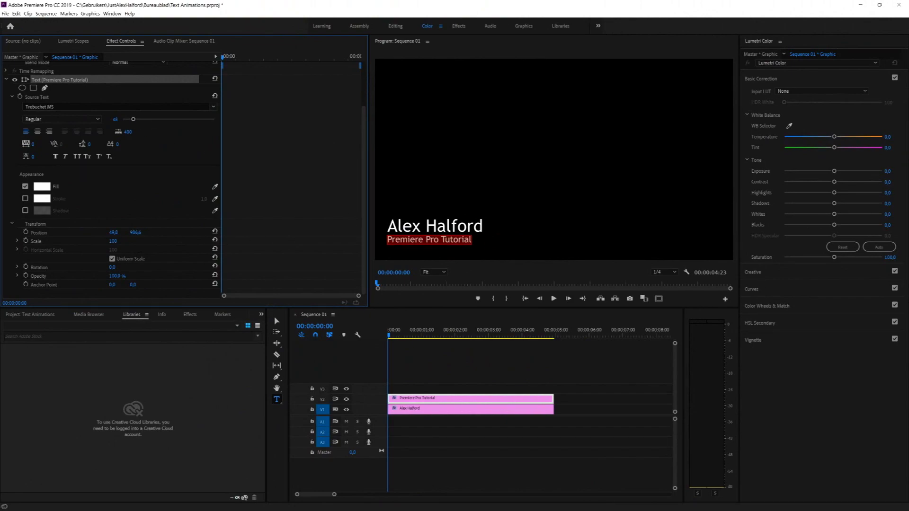
left_click(277, 321)
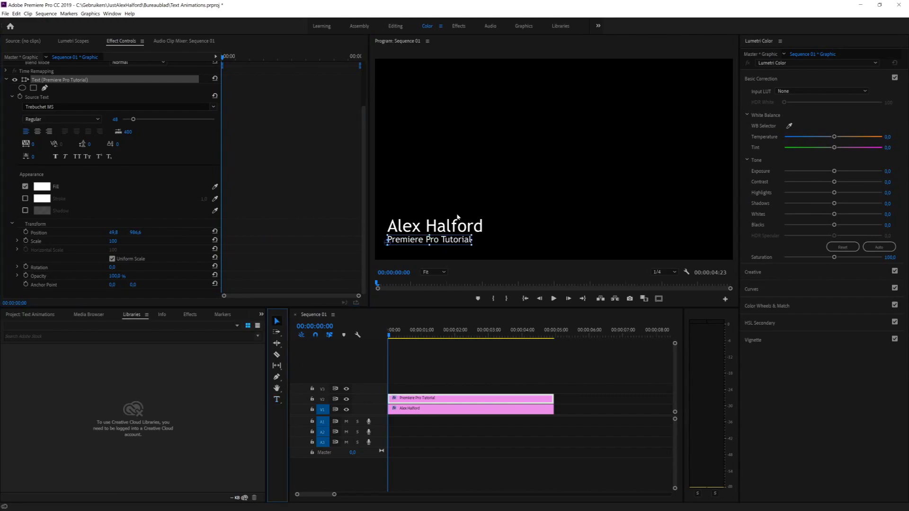
left_click(459, 191)
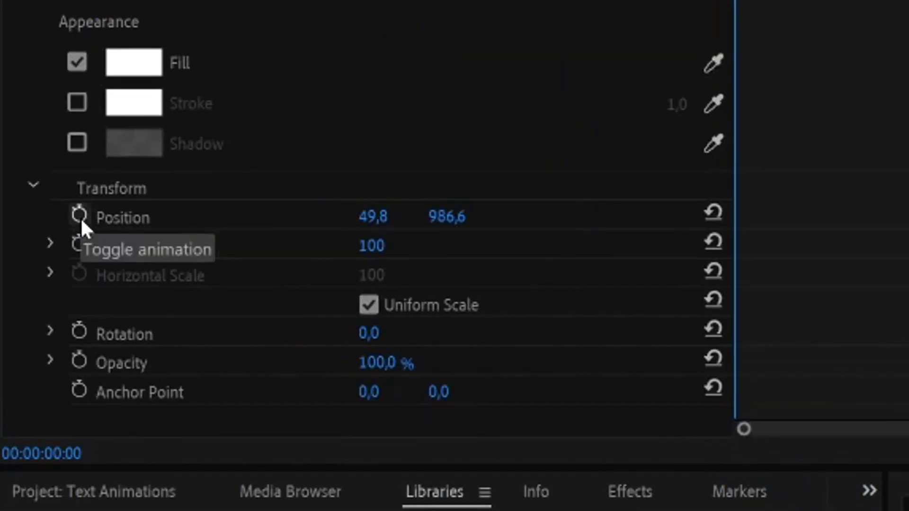
Step: Set a first Position keyframe on the Tutorial line and shift its clip about three seconds later
left_click(79, 215)
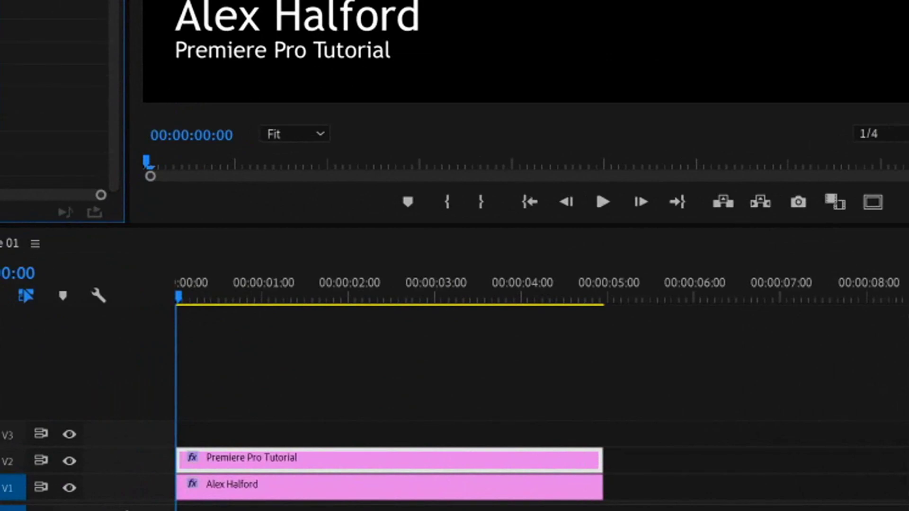
left_click_drag(179, 297, 222, 296)
left_click_drag(237, 69, 263, 69)
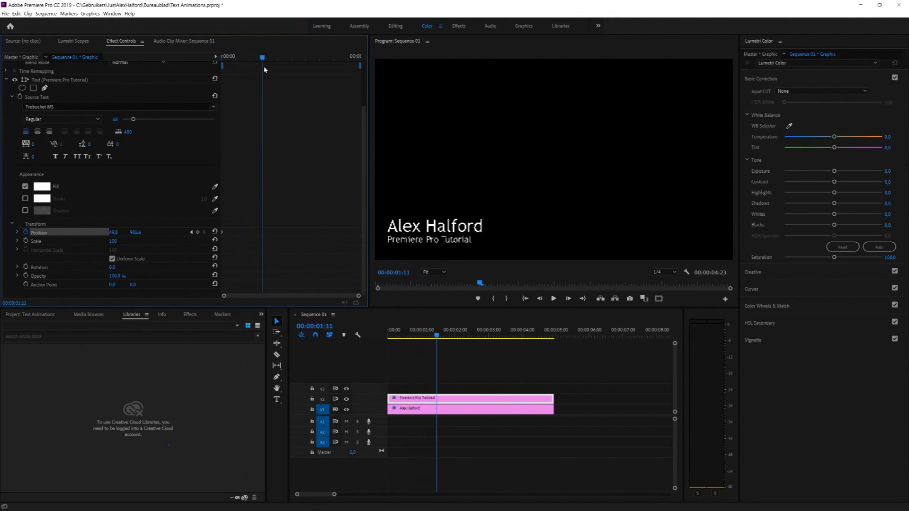
key("Home")
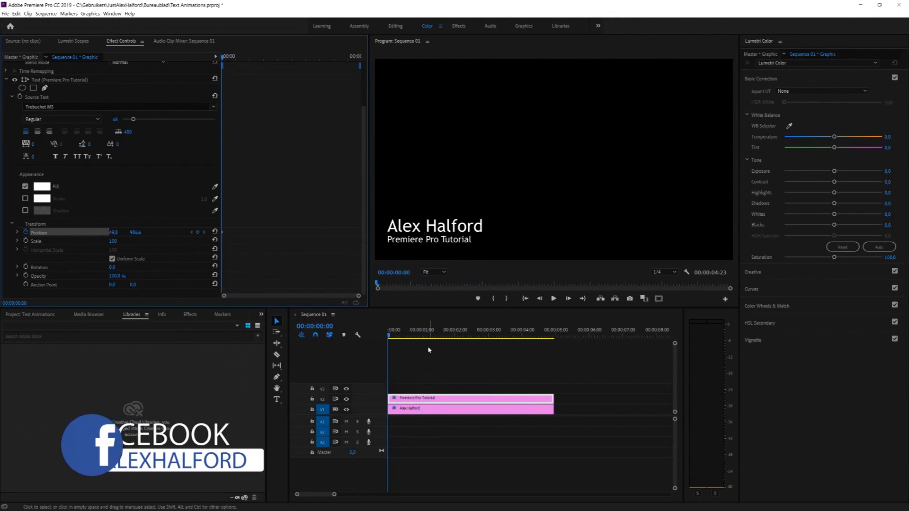
left_click_drag(405, 401, 488, 398)
scroll(258, 172, "up", 2)
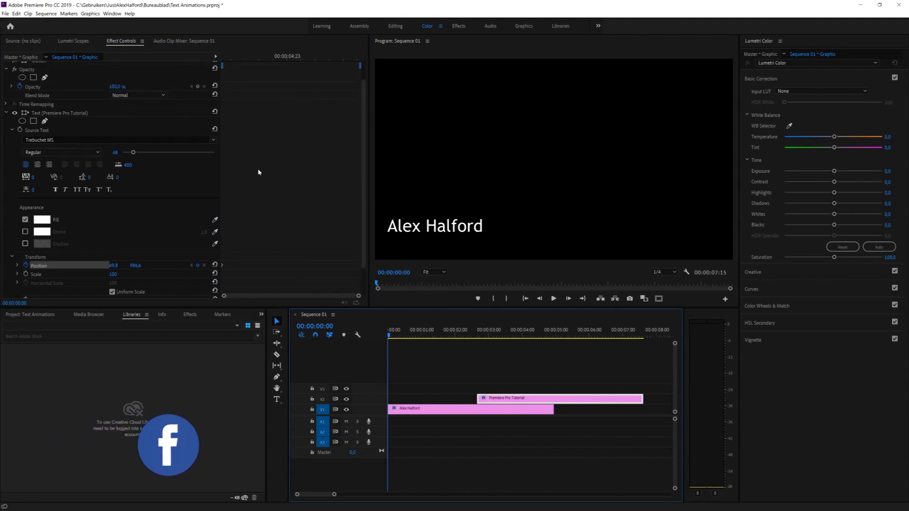
left_click(421, 223)
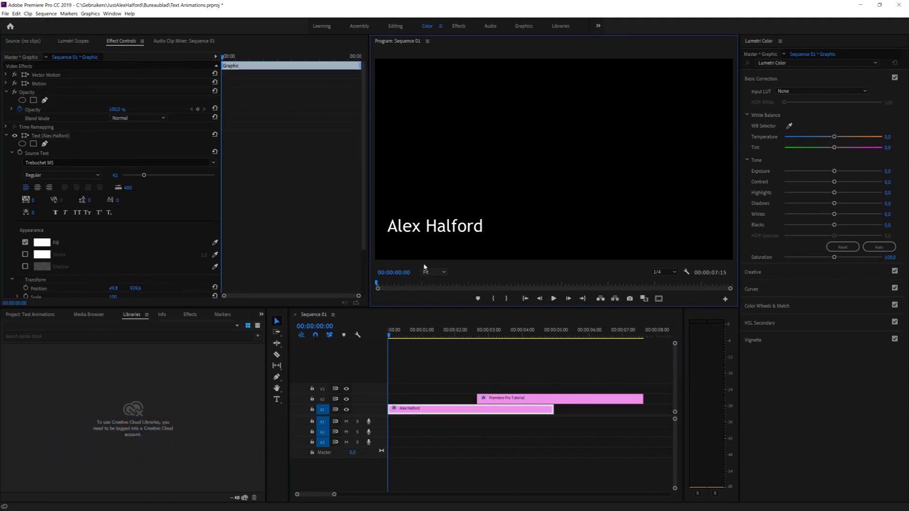
left_click(418, 228)
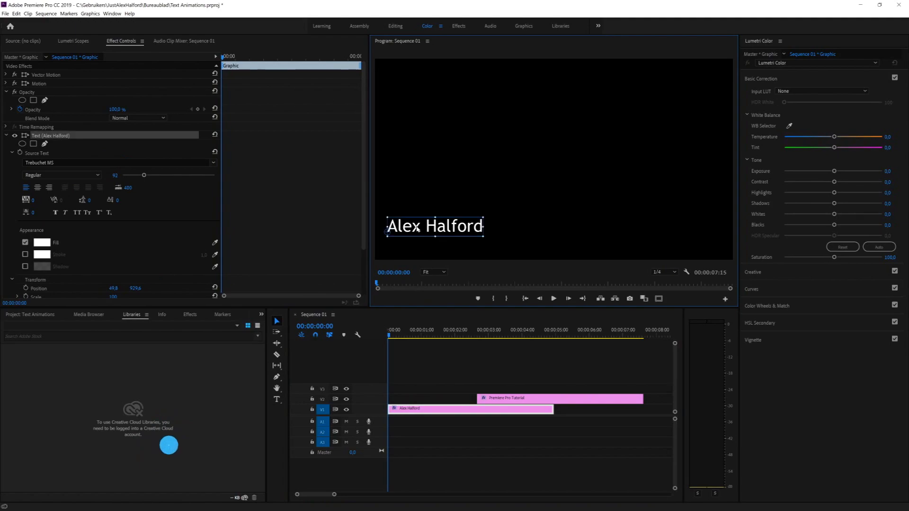
left_click(223, 61)
left_click_drag(223, 61, 249, 66)
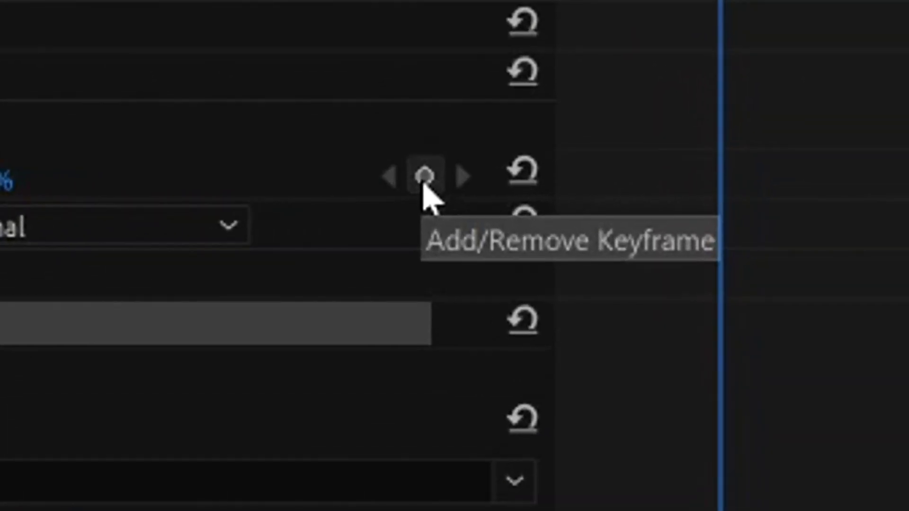
left_click(424, 178)
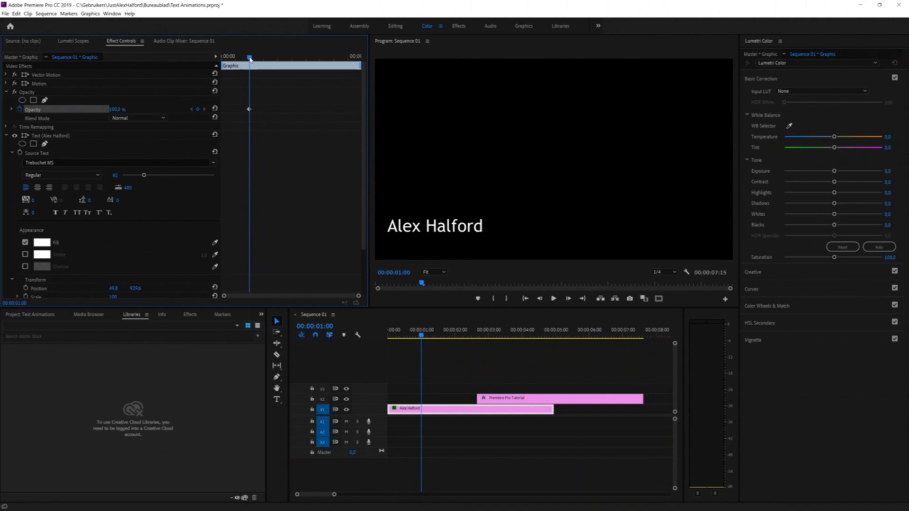
left_click_drag(250, 59, 223, 58)
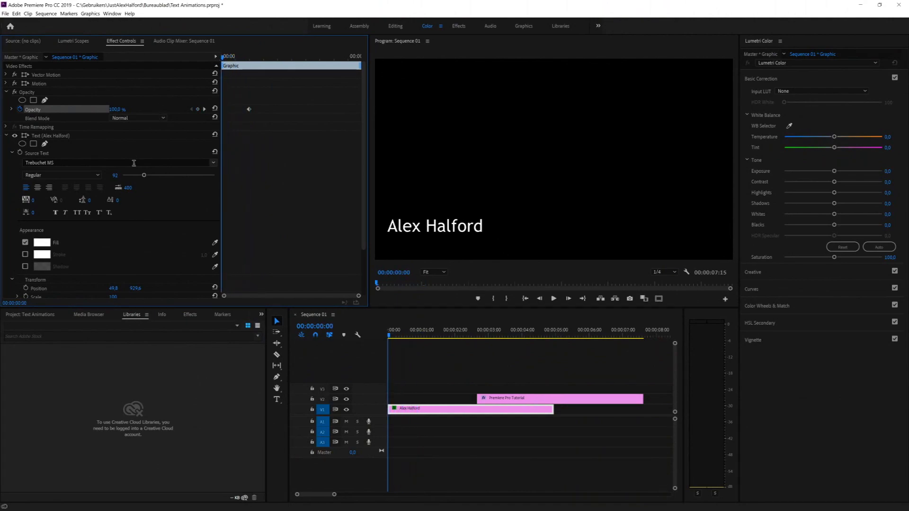
scroll(189, 201, "down", 3)
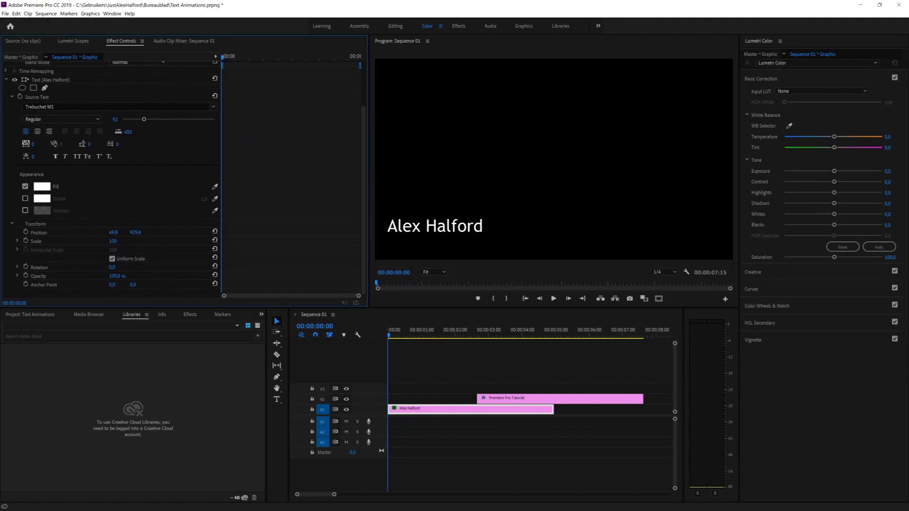
left_click_drag(135, 233, 228, 233)
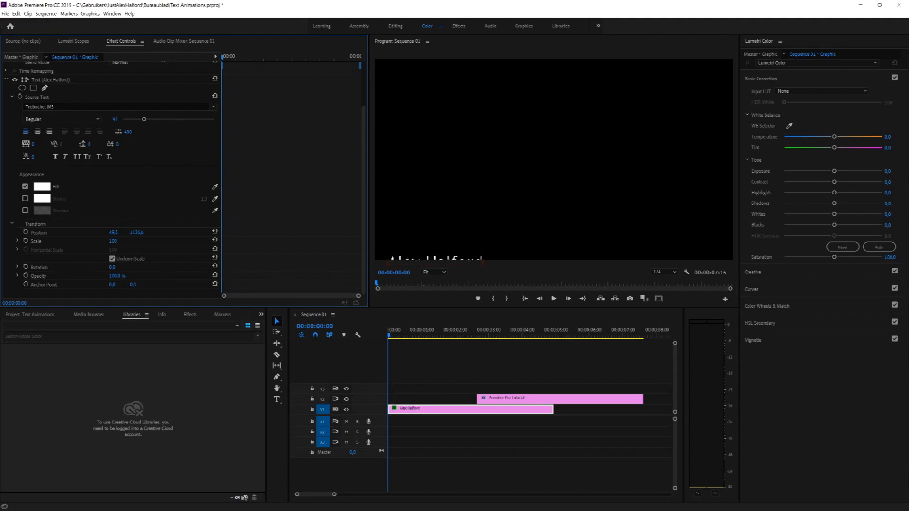
left_click(519, 301)
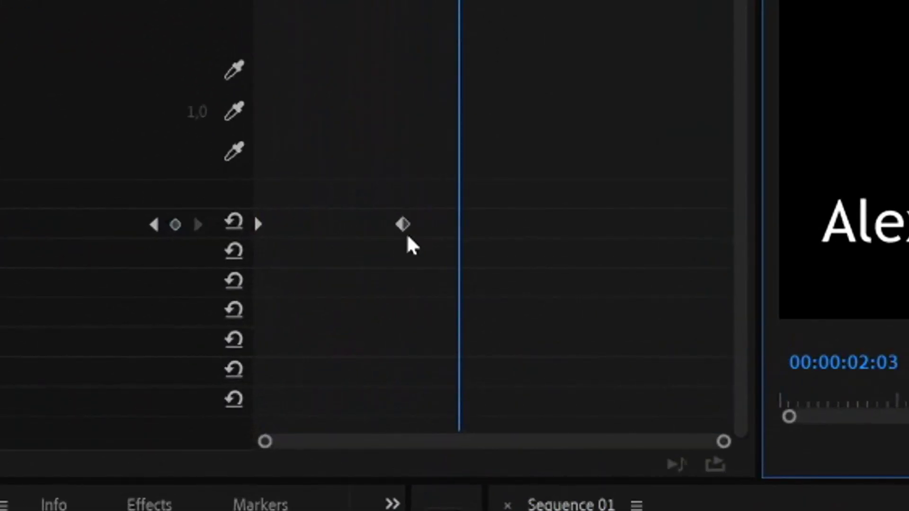
left_click(405, 233)
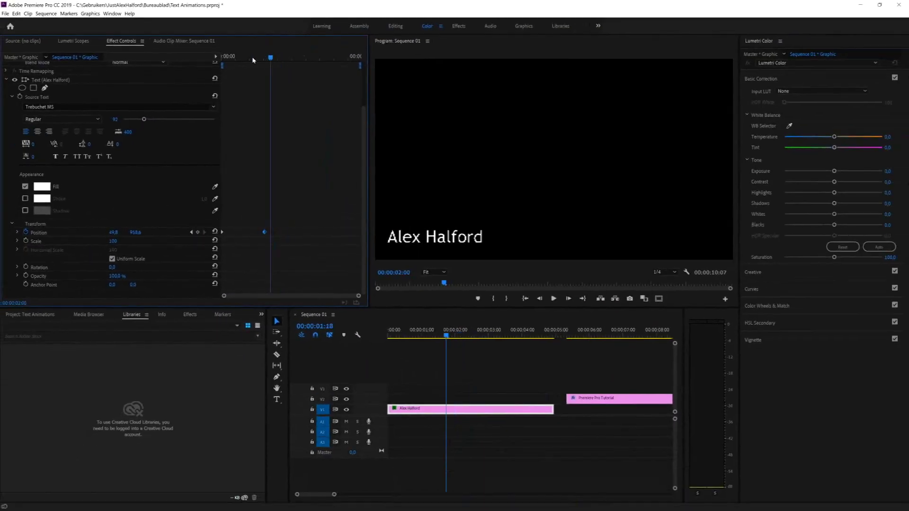
left_click_drag(253, 61, 205, 58)
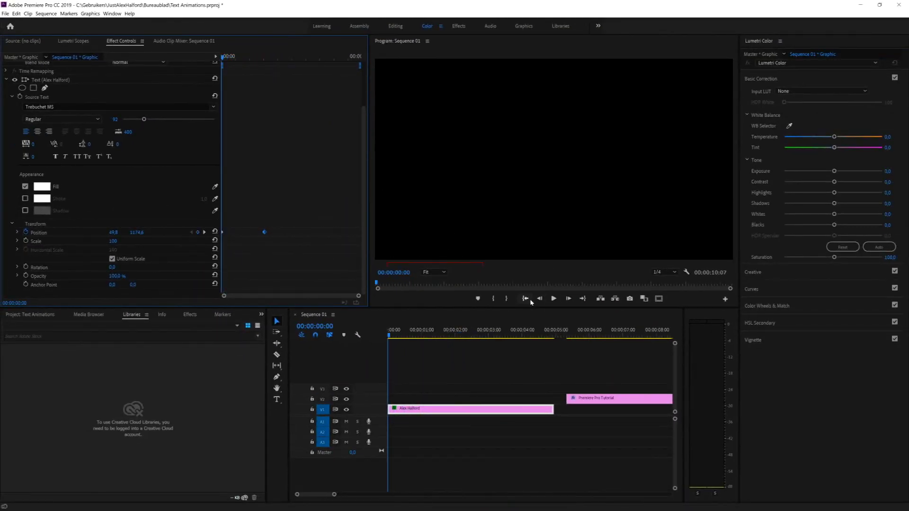
left_click(553, 298)
key("space")
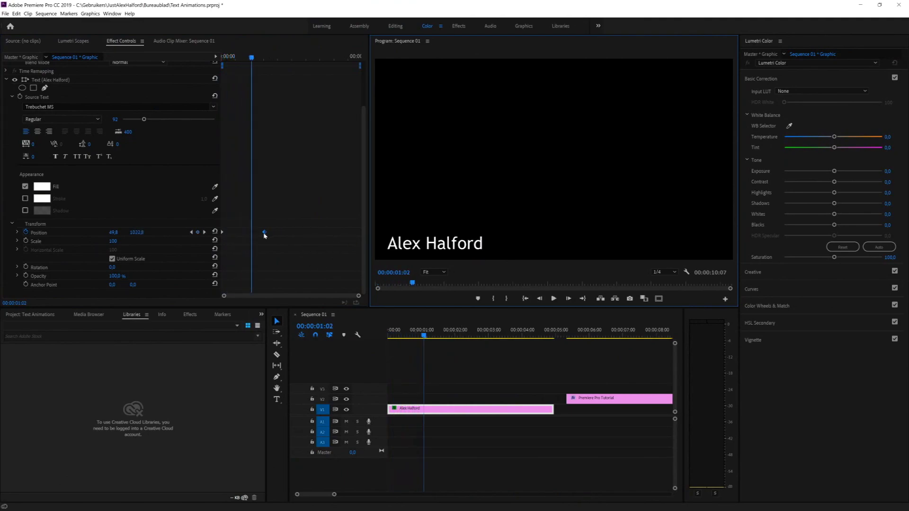
Step: Align the Position keyframe with the playhead, replay, and move the Tutorial clip back to the start
left_click_drag(265, 234, 252, 234)
left_click(525, 298)
key("space")
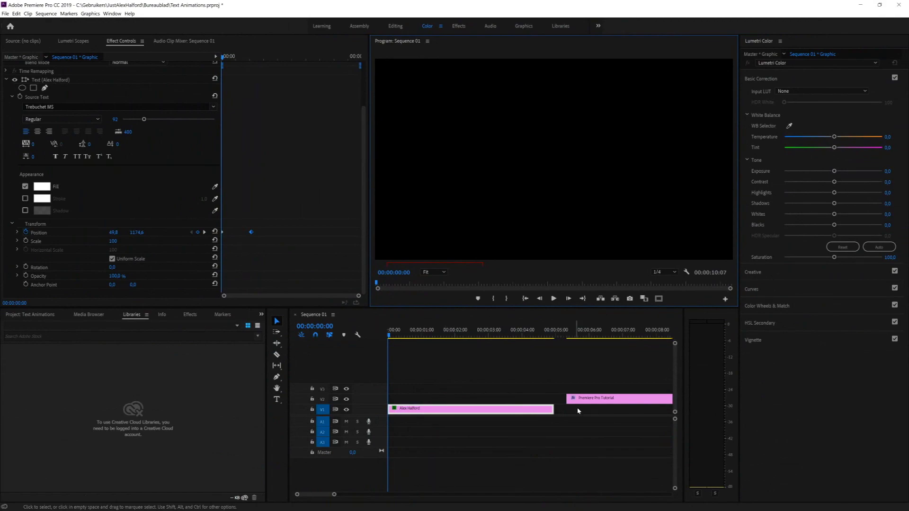
left_click_drag(591, 401, 445, 402)
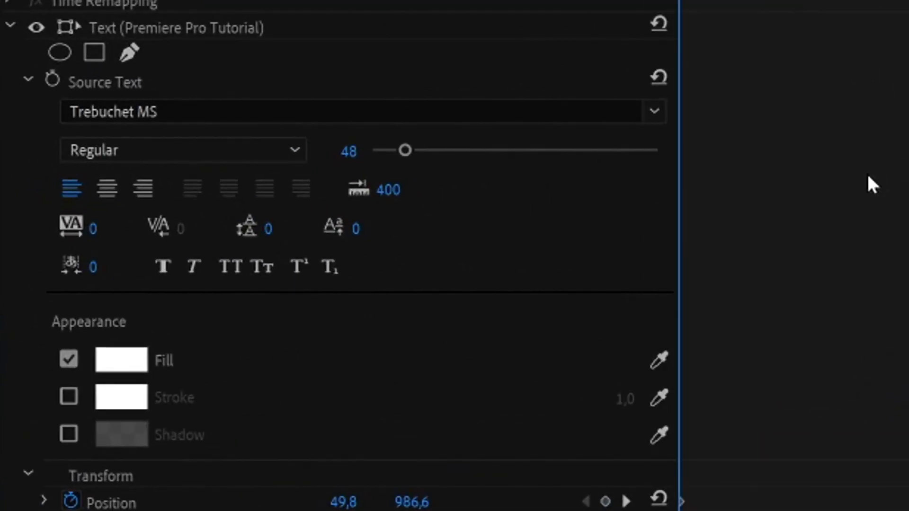
Step: Keyframe the Tutorial line's Position X from off-screen left (−343.2) to 47.8
scroll(497, 307, "down", 3)
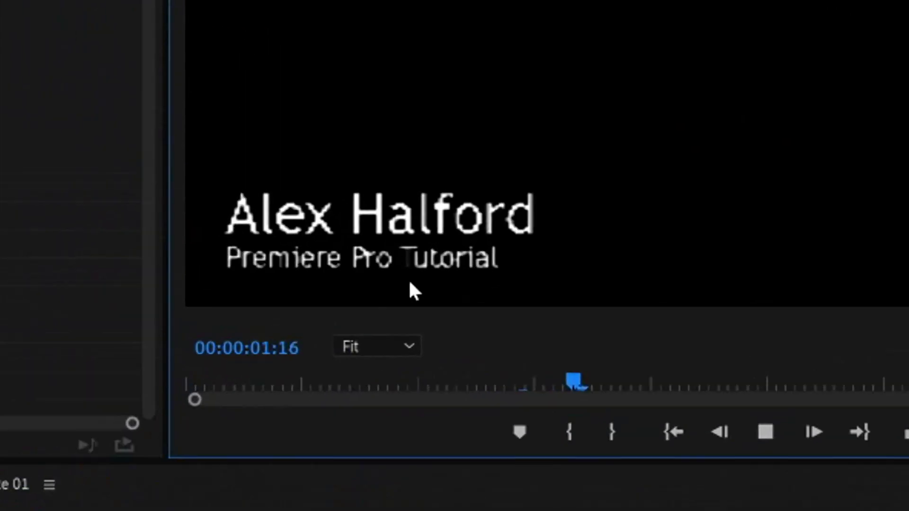
key("space")
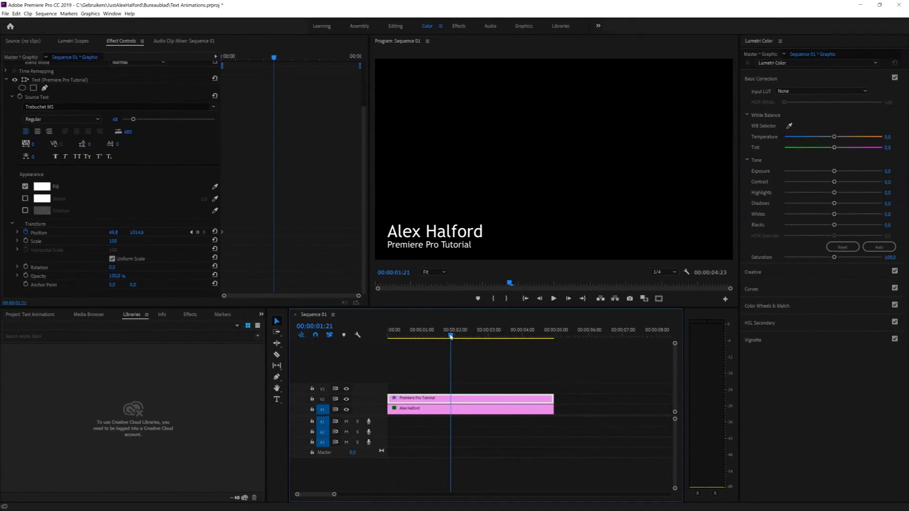
key("Home")
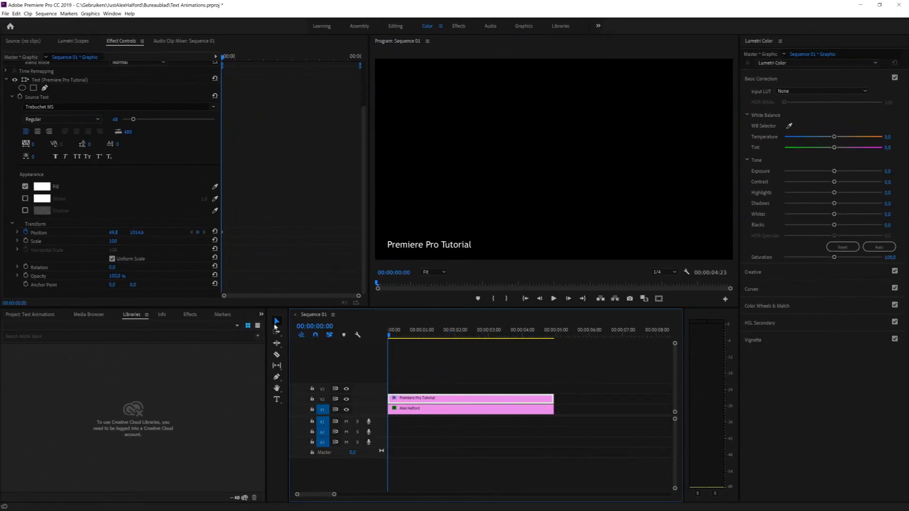
left_click_drag(113, 232, 28, 233)
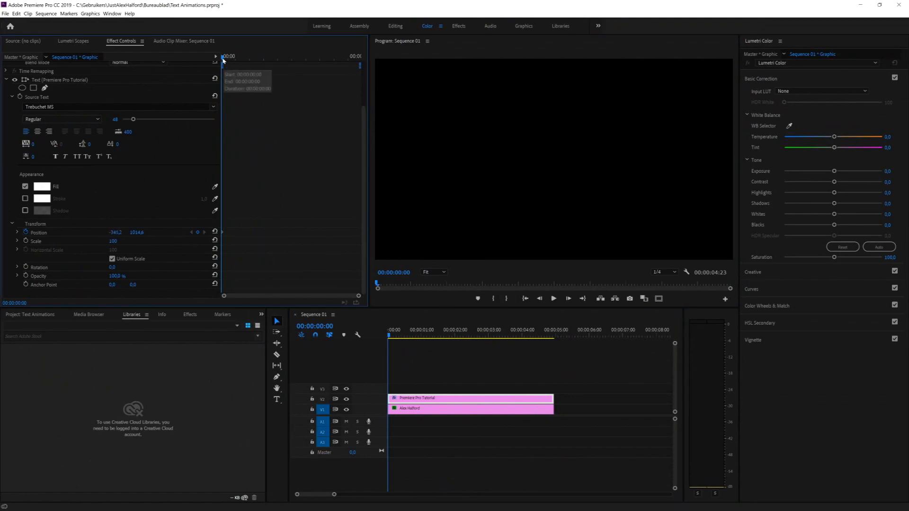
left_click_drag(222, 57, 252, 61)
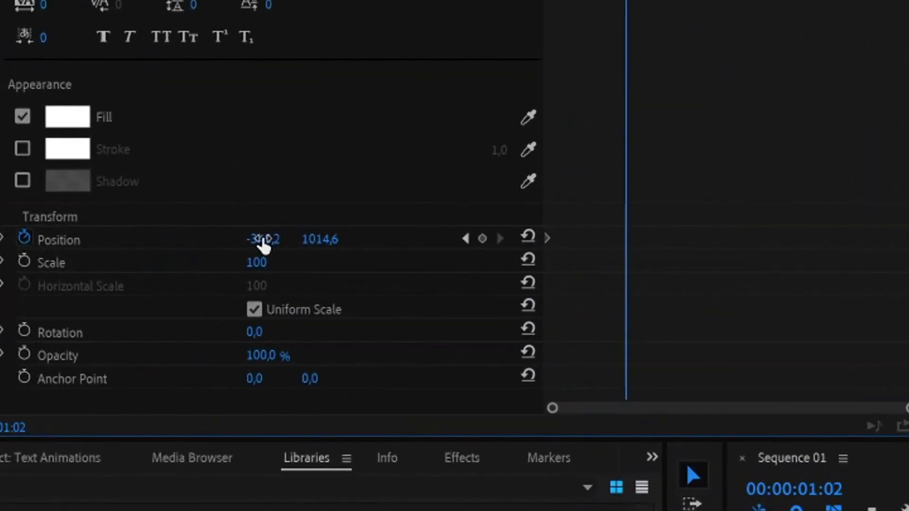
left_click_drag(129, 236, 89, 235)
left_click_drag(335, 242, 425, 242)
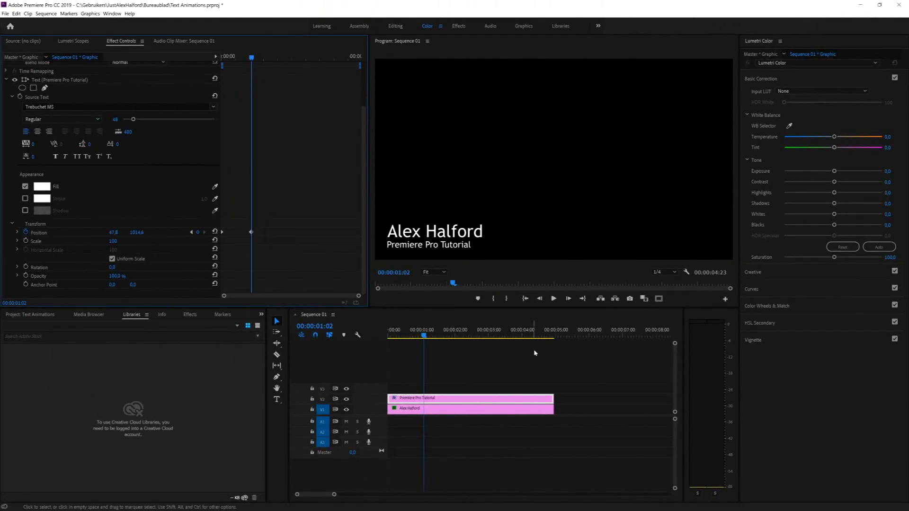
Step: Play both title animations from the sequence start to check the slide-ins
left_click(524, 298)
key("space")
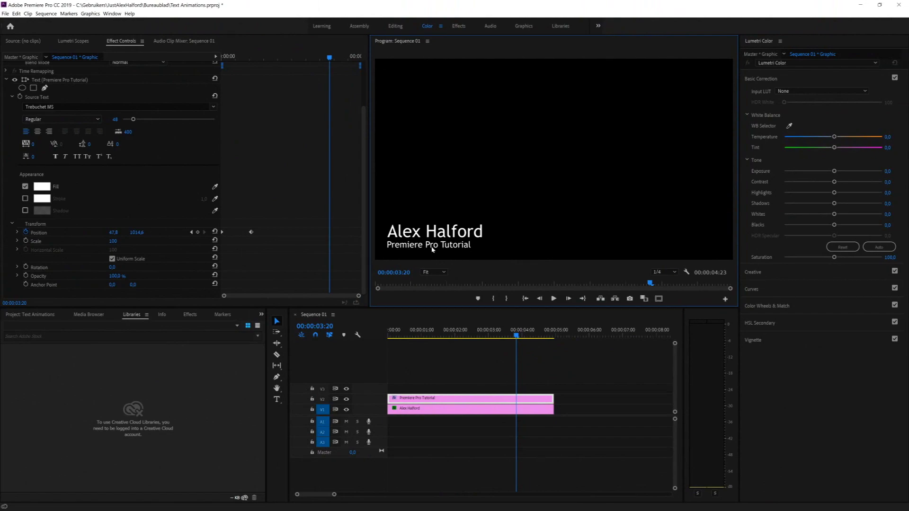
left_click(526, 300)
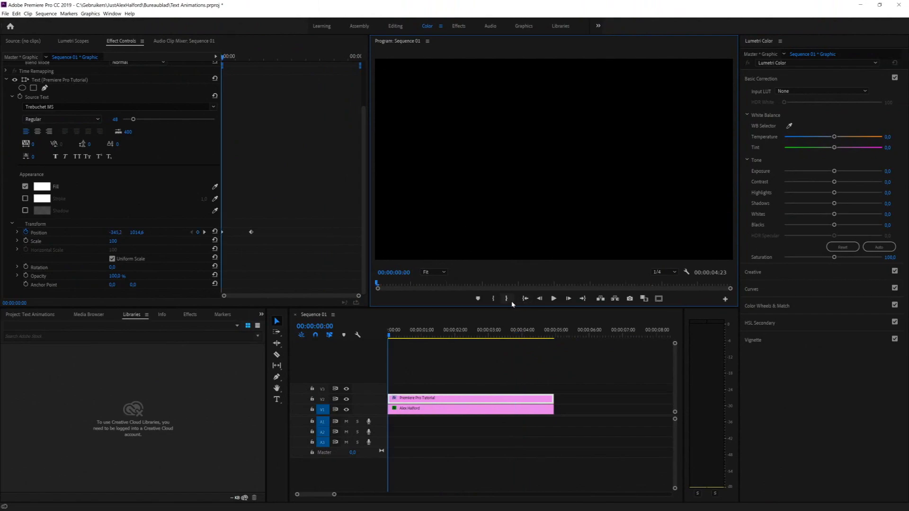
key("space")
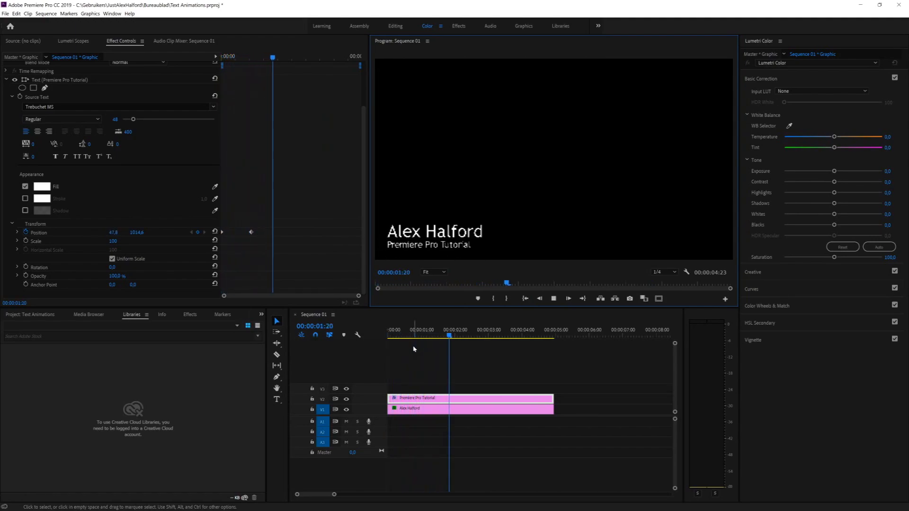
key("space")
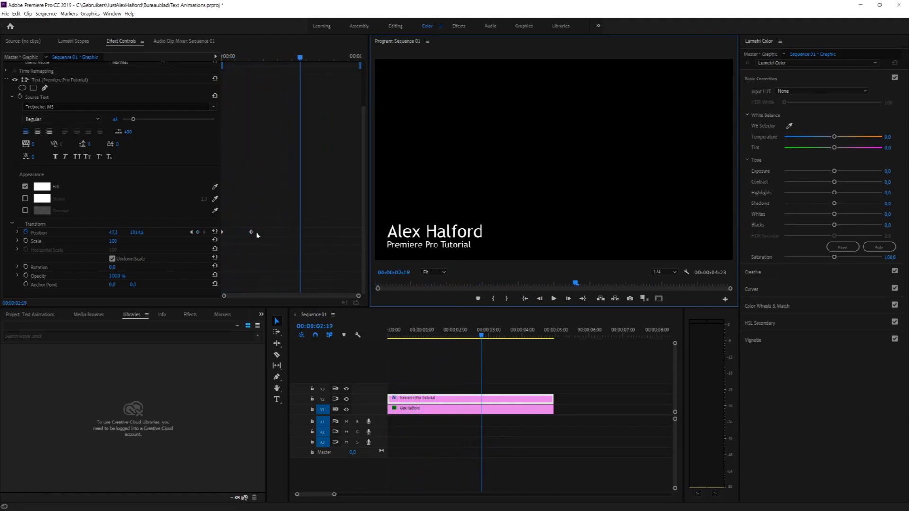
left_click(400, 408)
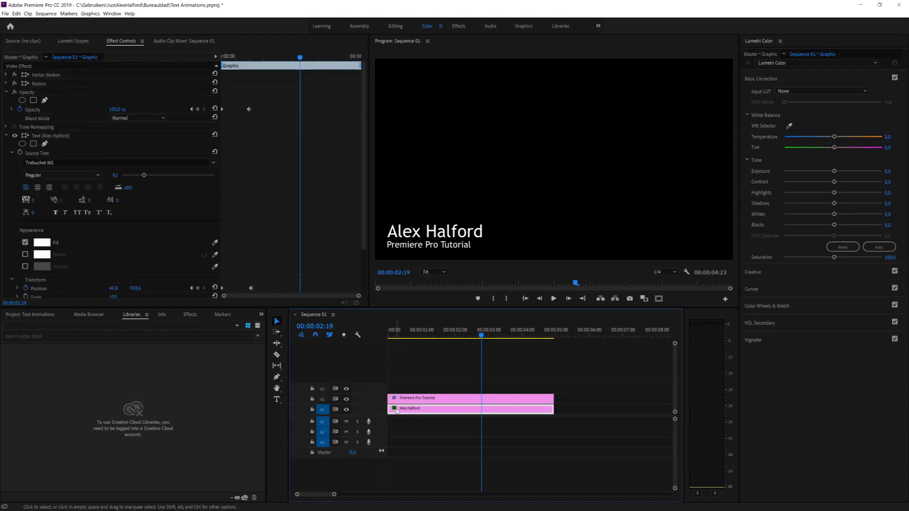
left_click_drag(334, 54, 226, 46)
left_click(172, 174)
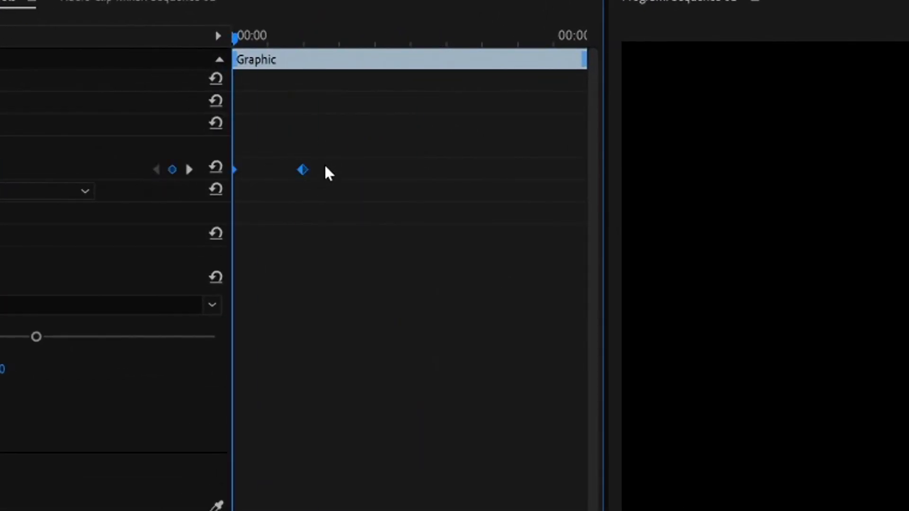
left_click_drag(346, 165, 205, 185)
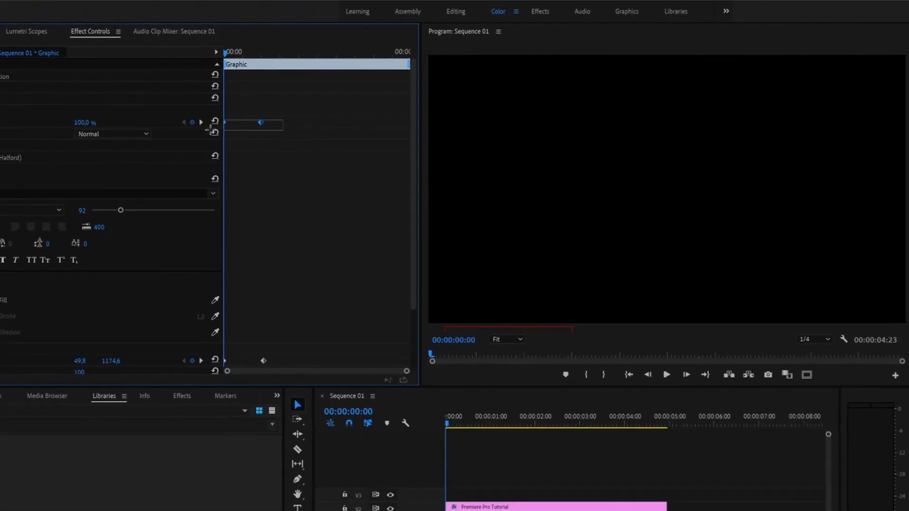
right_click(260, 123)
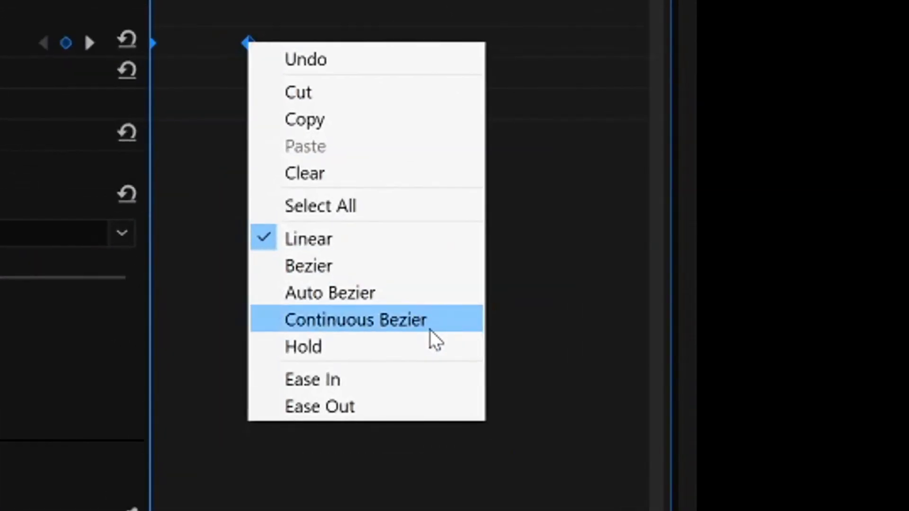
left_click(429, 320)
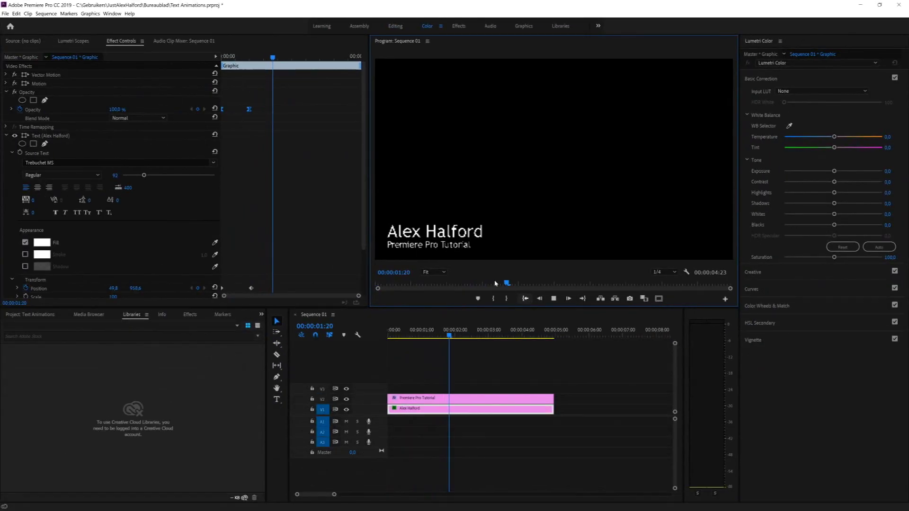
key("space")
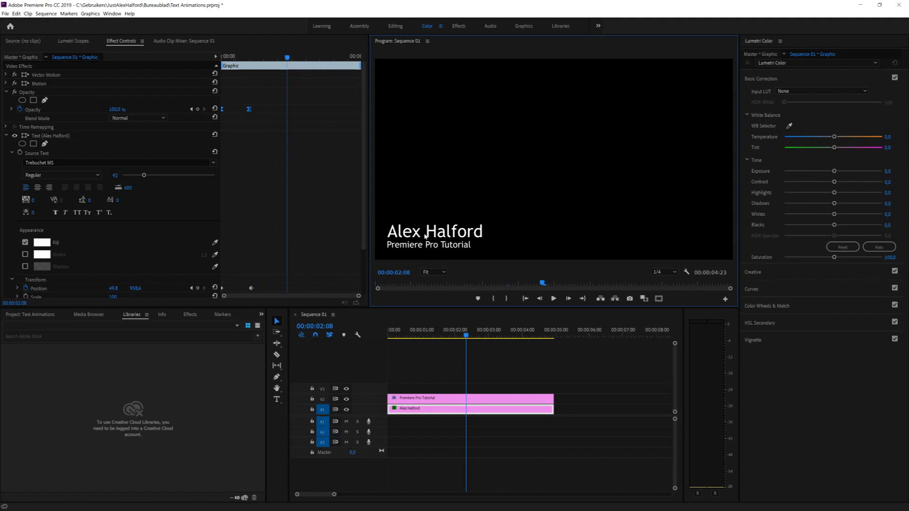
left_click(417, 401)
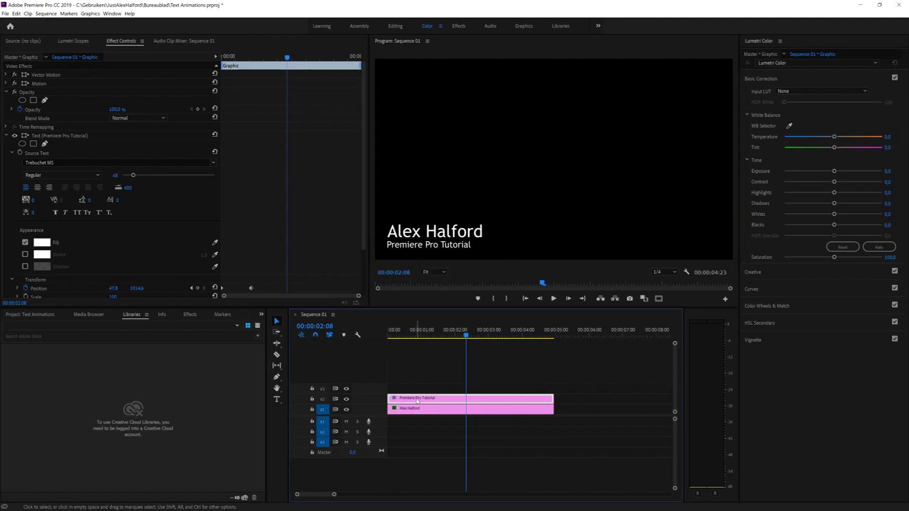
Step: Apply Continuous Bezier temporal interpolation to the Premiere Pro Tutorial line's Position keyframes
scroll(283, 199, "down", 3)
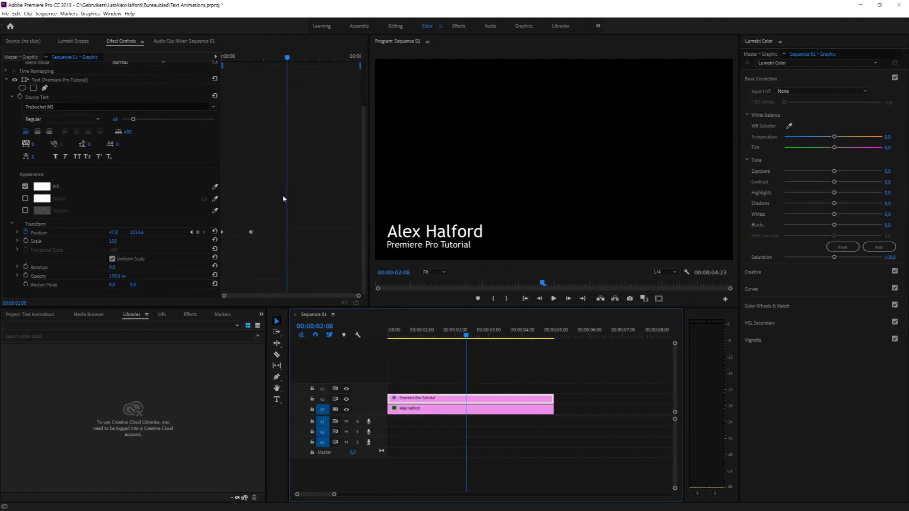
left_click_drag(267, 233, 222, 239)
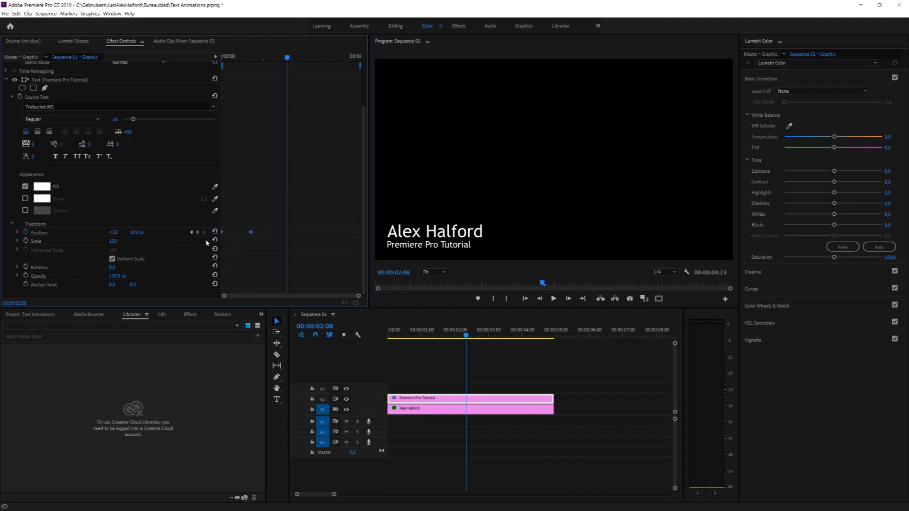
right_click(249, 233)
mouse_move(306, 289)
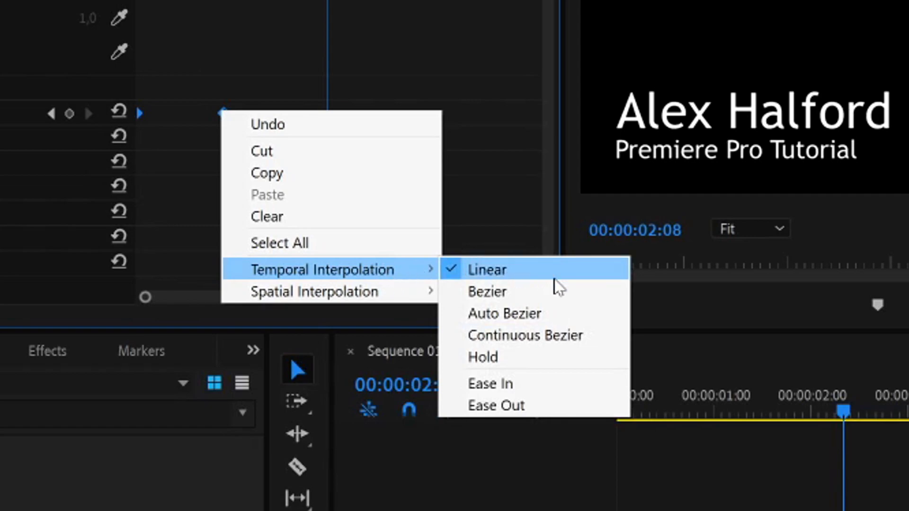
left_click(581, 337)
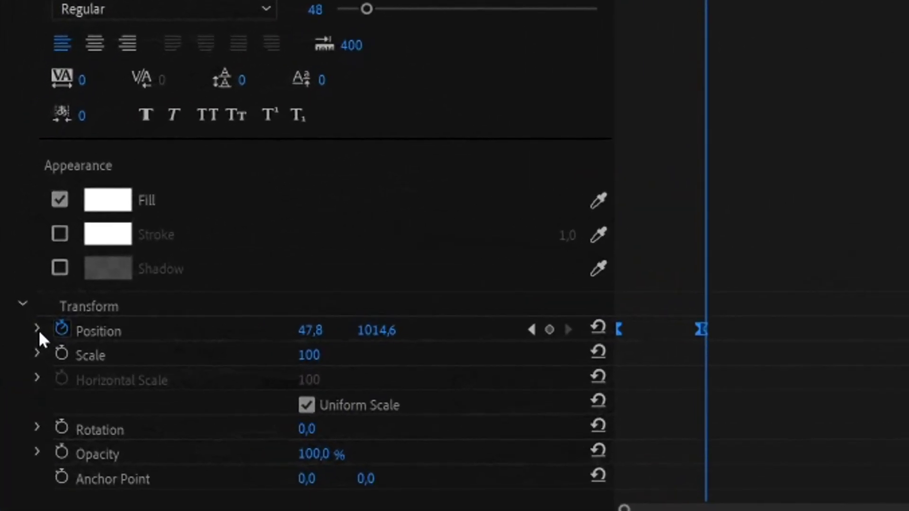
Step: Show the Tutorial line's Position velocity graph, widen the keyframe area, and select the ending keyframe
left_click(37, 329)
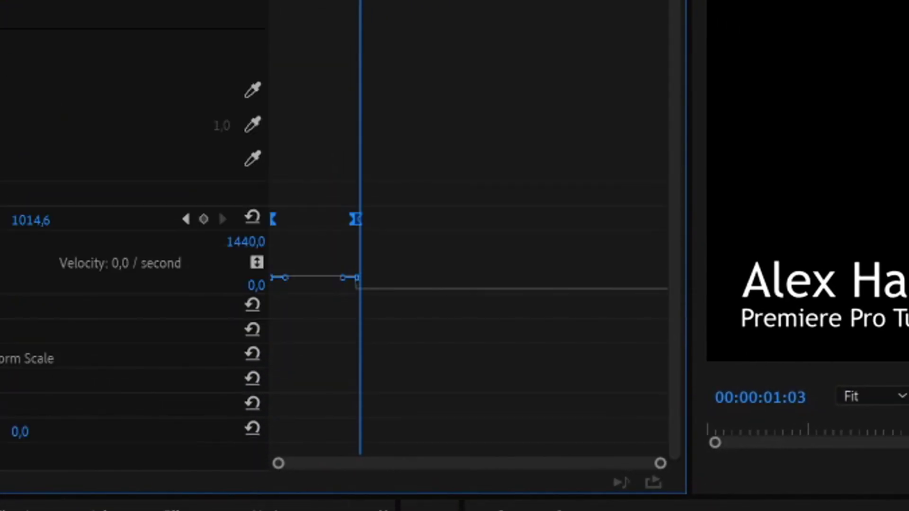
left_click_drag(268, 3, 52, 2)
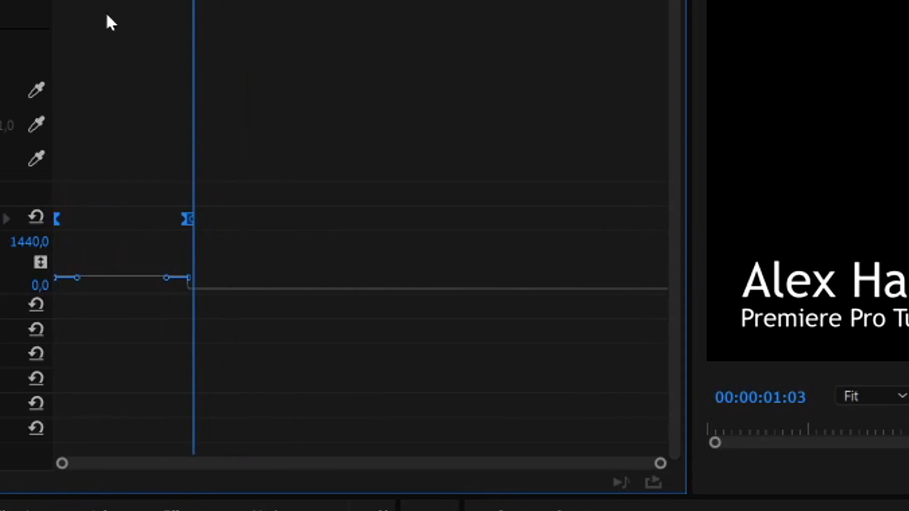
scroll(189, 310, "up", 4)
scroll(122, 298, "down", 4)
scroll(123, 299, "up", 1)
scroll(120, 291, "down", 1)
left_click_drag(220, 258, 165, 256)
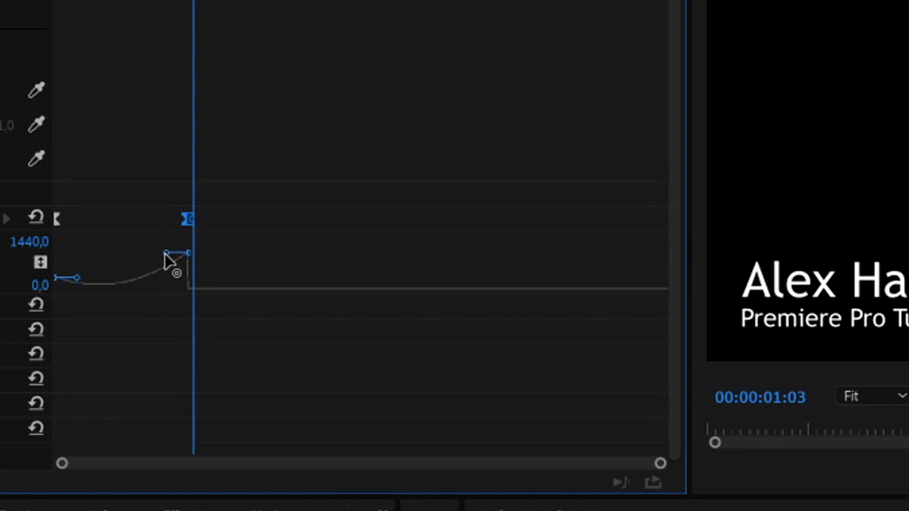
key("space")
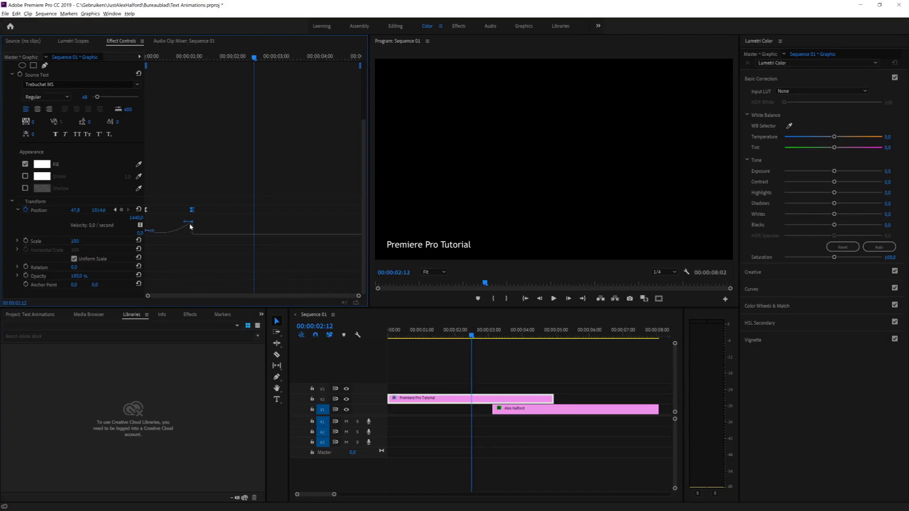
Step: Drag the Bezier handles so the slide starts slow and peaks at 1440 per second, then replay
left_click_drag(191, 223, 170, 224)
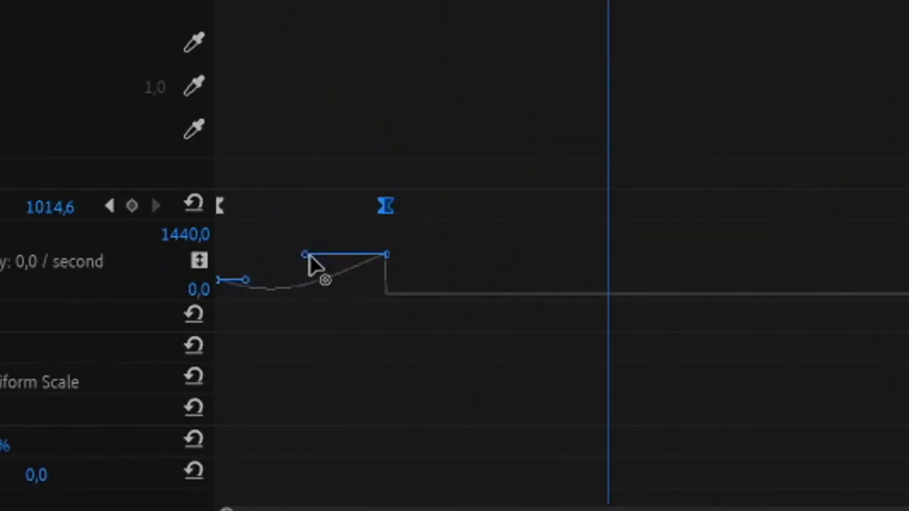
left_click_drag(308, 257, 269, 252)
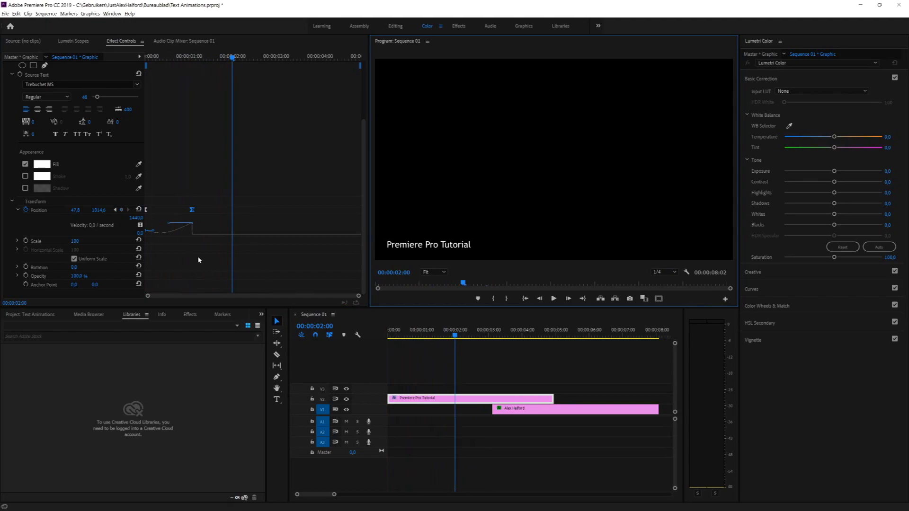
left_click(151, 230)
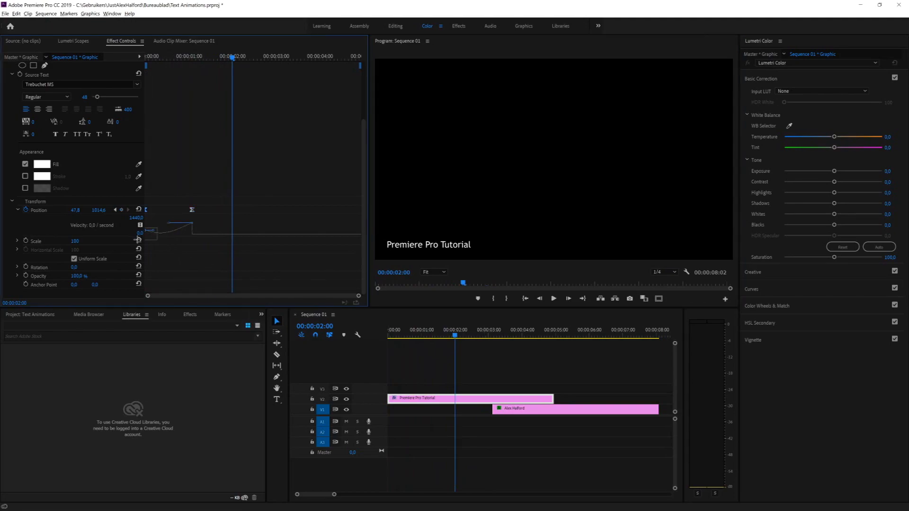
left_click_drag(150, 231, 157, 224)
key("Home")
key("space")
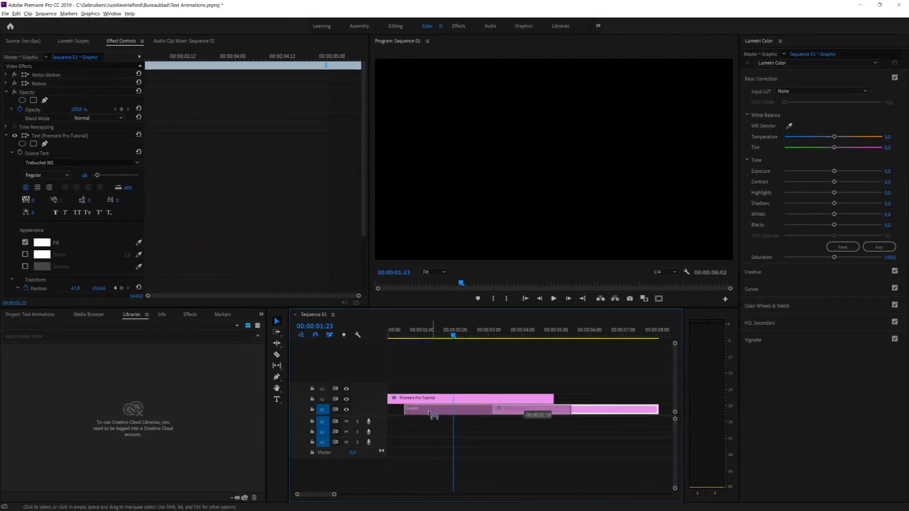
left_click(416, 410)
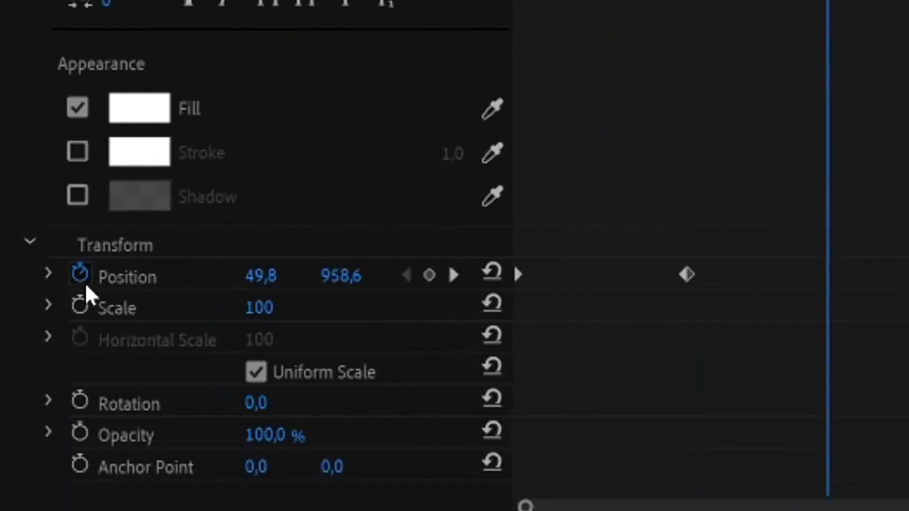
left_click(49, 275)
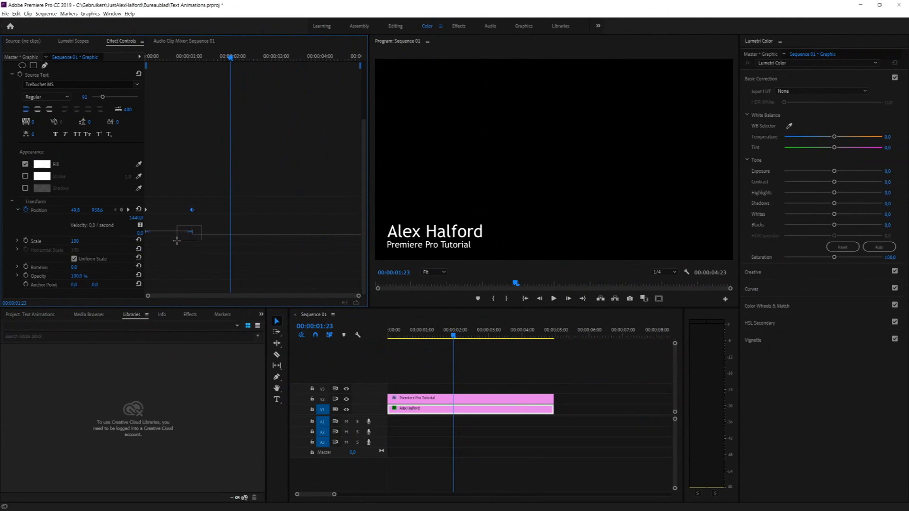
left_click(192, 233)
left_click(162, 227)
left_click_drag(148, 232, 161, 221)
Step: Play the eased name animation from the sequence start twice
left_click(525, 298)
key("space")
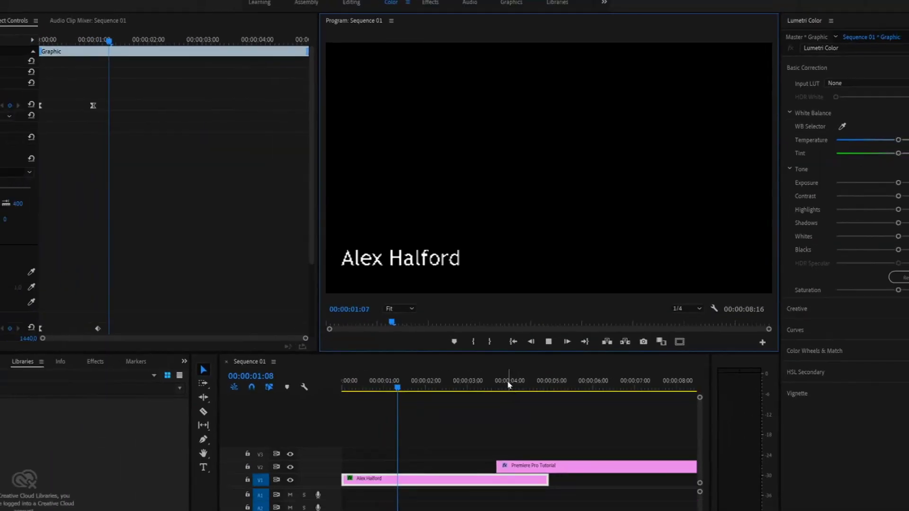
left_click(512, 341)
key("space")
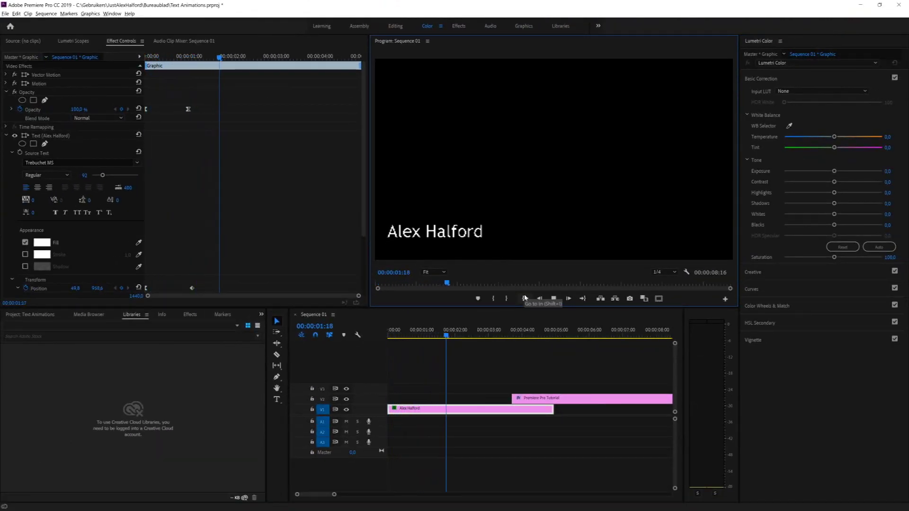
Step: Drag the Premiere Pro Tutorial clip on V2 back to 00:00 in Sequence 01
left_click(553, 400)
left_click_drag(552, 400, 427, 401)
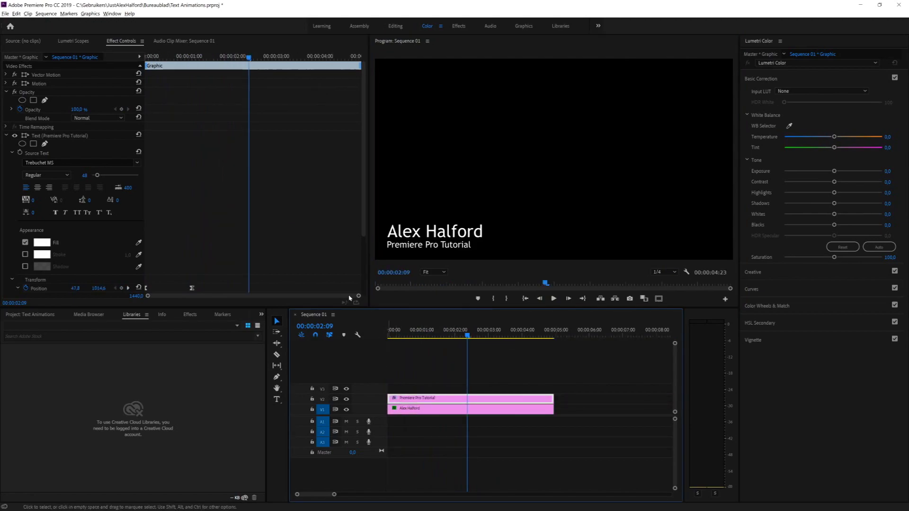
scroll(229, 192, "down", 5)
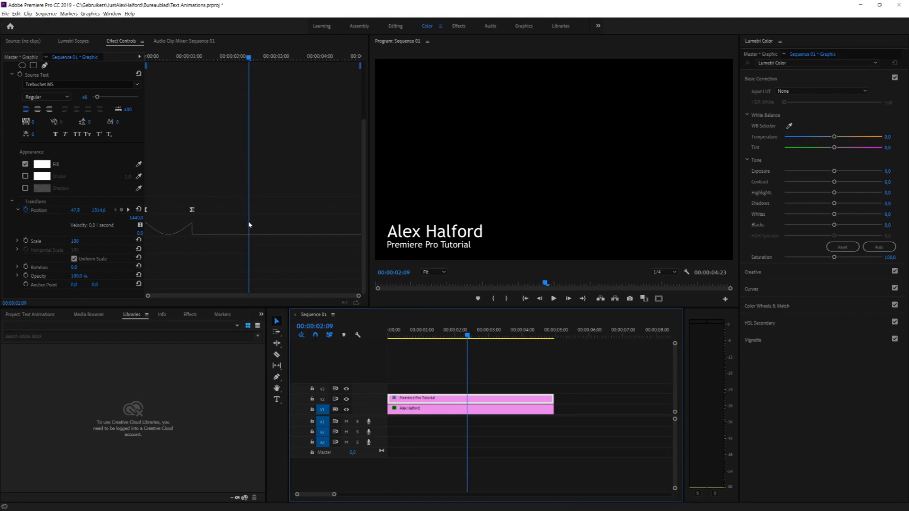
Step: Steepen the velocity curve at the 2-second Position keyframe and play both lines from the start
left_click(192, 222)
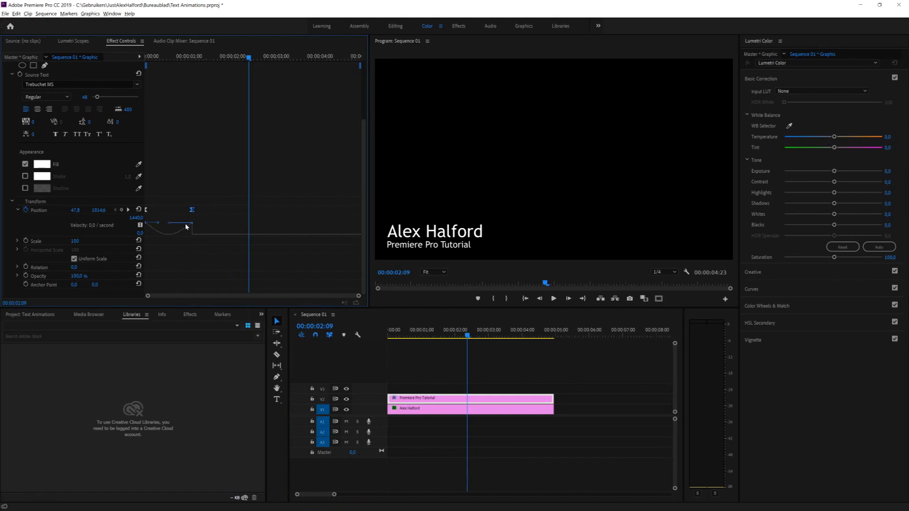
left_click_drag(192, 226, 168, 216)
left_click(193, 222)
left_click(525, 298)
key("space")
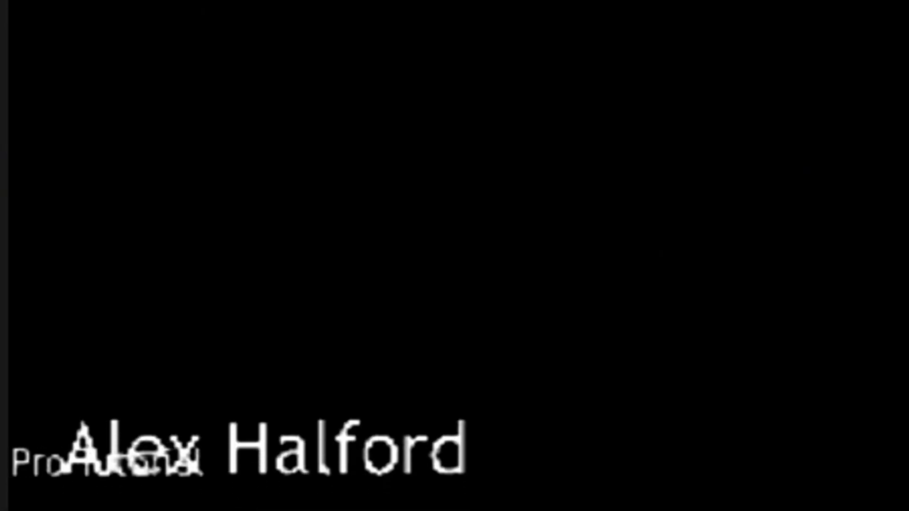